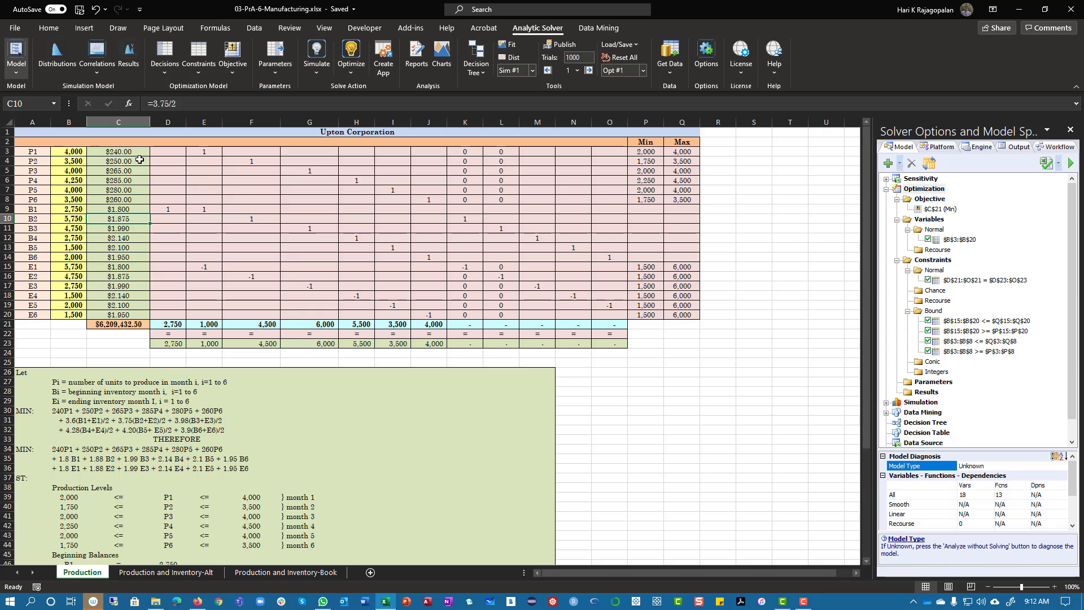
Check the halved unit-cost formulas for the beginning and ending inventory variables in column C.
{"action": "key", "text": "Down"}
{"action": "left_click", "coordinate": [197, 98]}
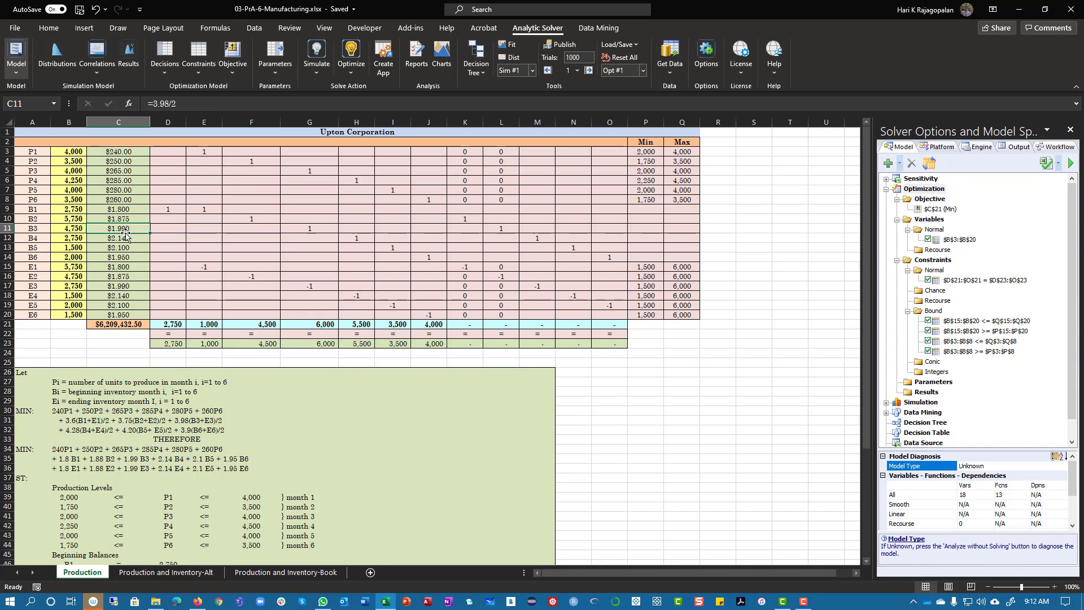
{"action": "key", "text": "Down"}
{"action": "key", "text": "Down"}
{"action": "key", "text": "Down"}
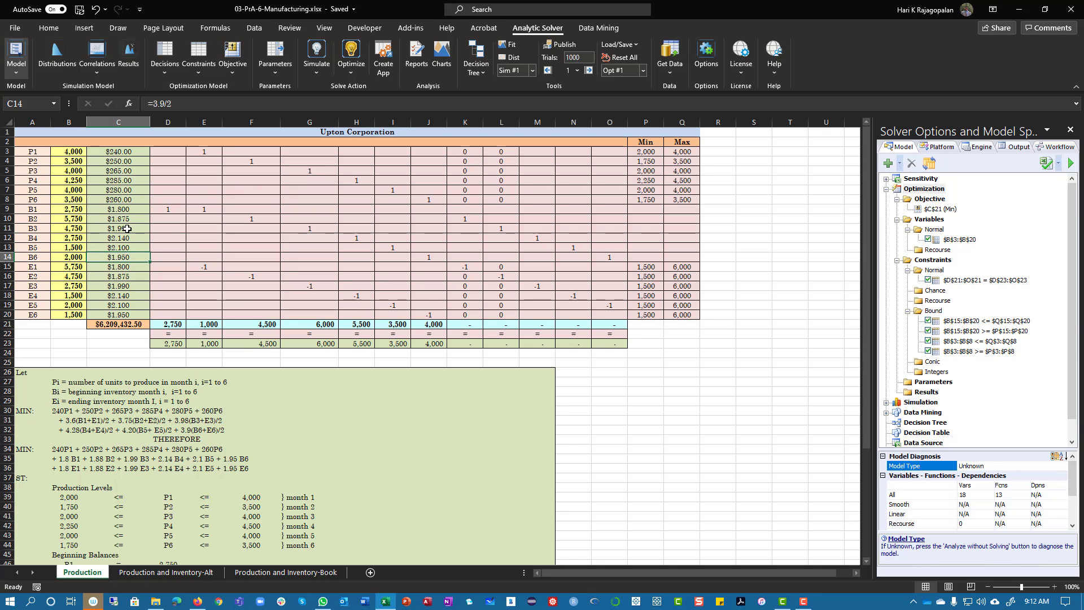
{"action": "left_click", "coordinate": [122, 314]}
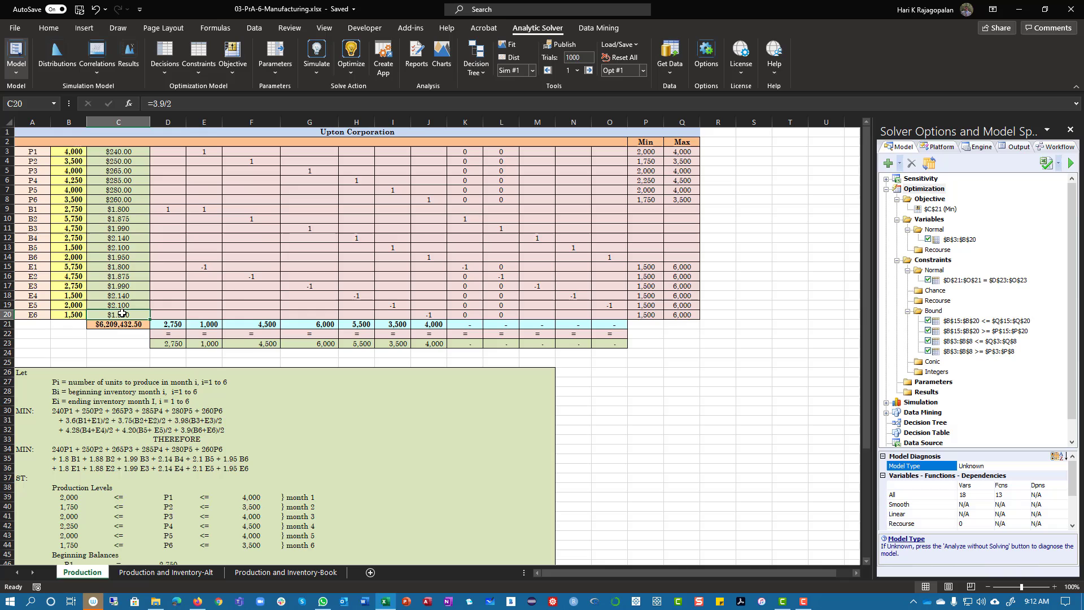
Change the B2 coefficient in the written objective function in cell B35 to 1.875.
{"action": "left_click", "coordinate": [61, 456]}
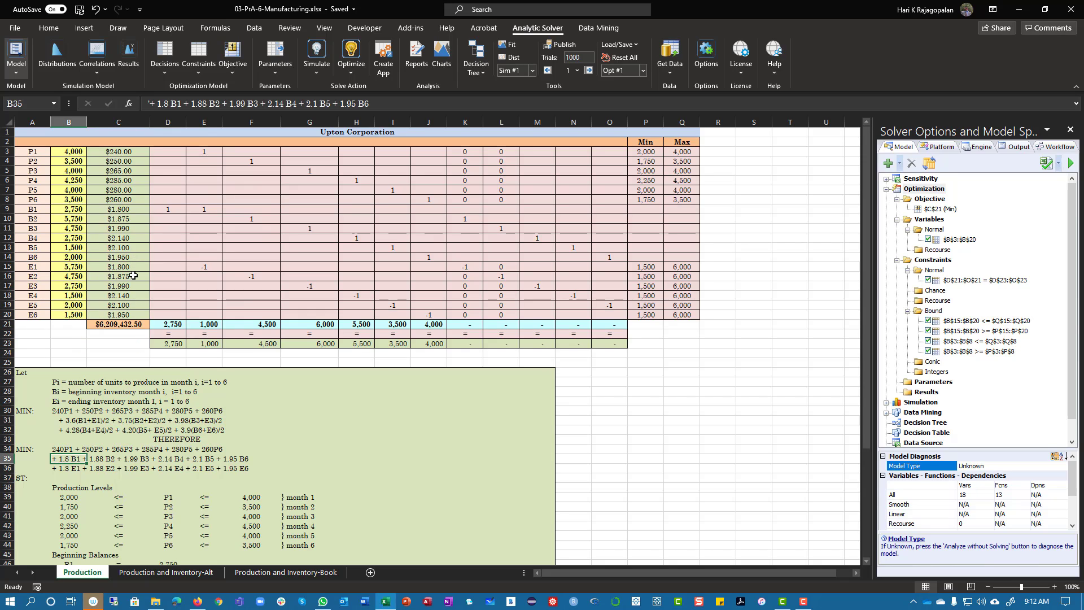
{"action": "left_click", "coordinate": [207, 104]}
{"action": "key", "text": "BackSpace"}
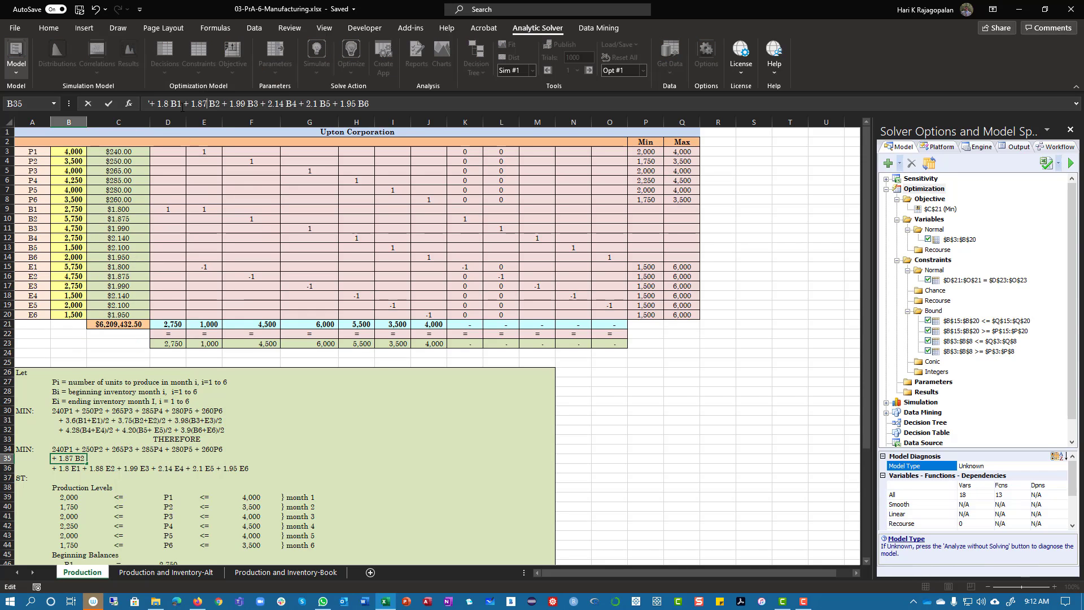
{"action": "type", "text": "75"}
{"action": "key", "text": "Return"}
Change the E2 coefficient in the written objective function in cell B36 to 1.875.
{"action": "left_click", "coordinate": [205, 103]}
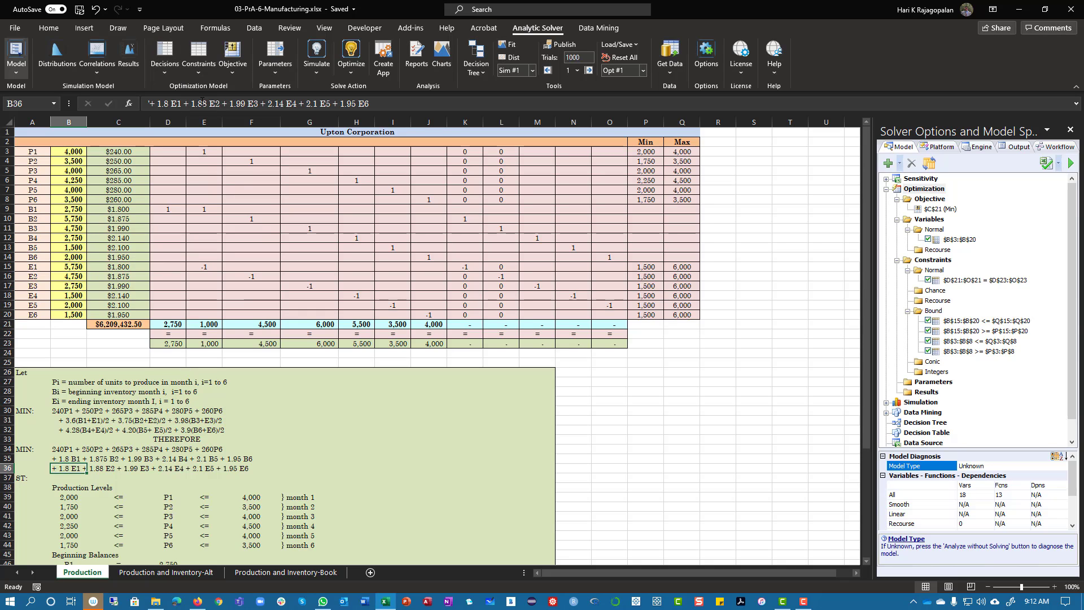
{"action": "key", "text": "BackSpace"}
{"action": "type", "text": "75"}
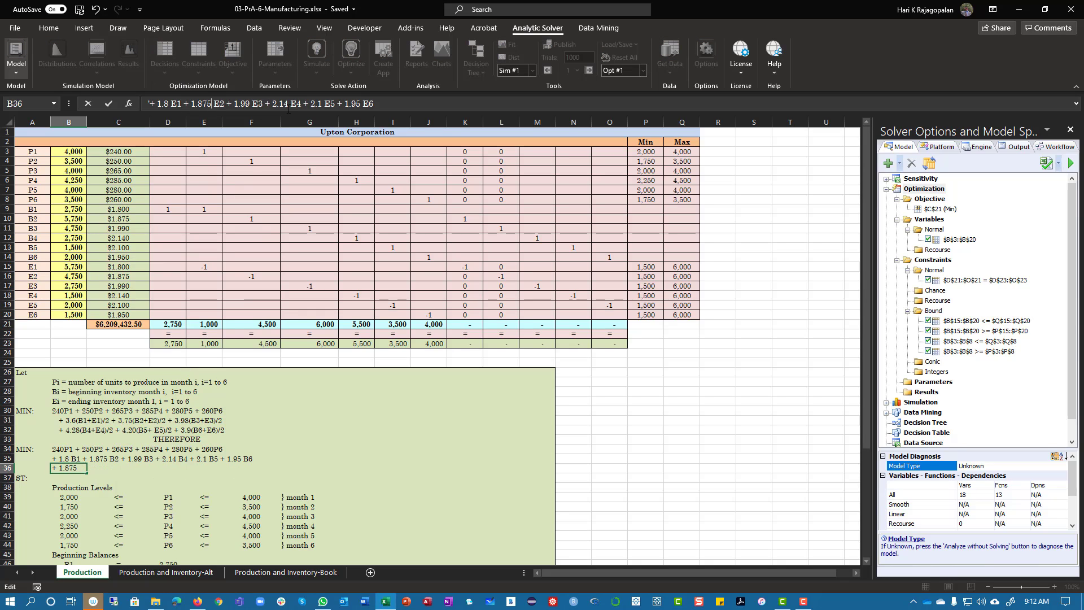
{"action": "key", "text": "Return"}
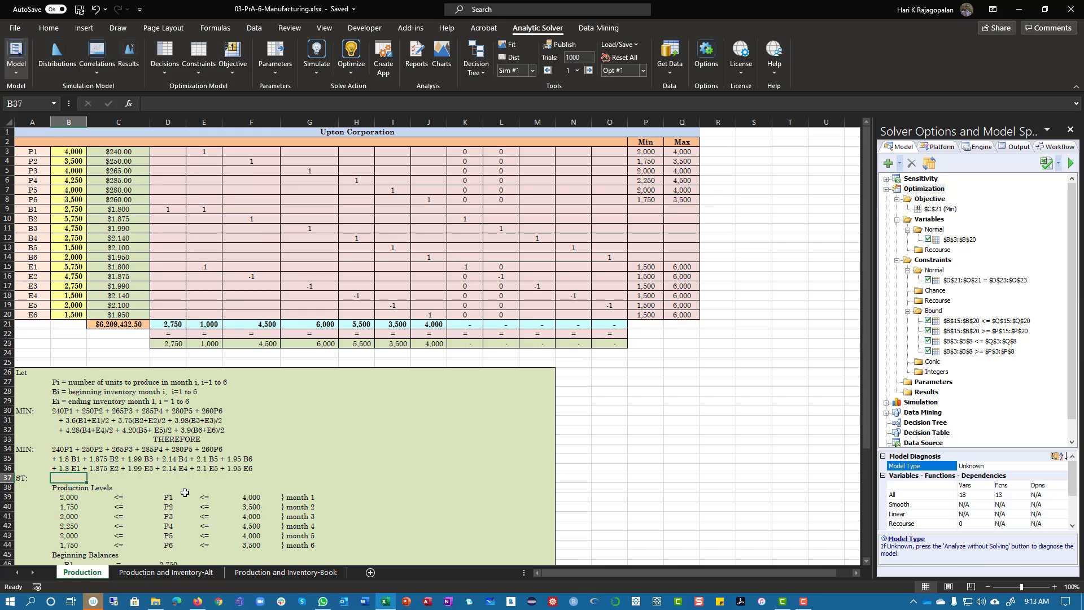
Examine the inventory cost formulas in C10:C20 and the SUMPRODUCT total cost formula in C21.
{"action": "left_click", "coordinate": [120, 209]}
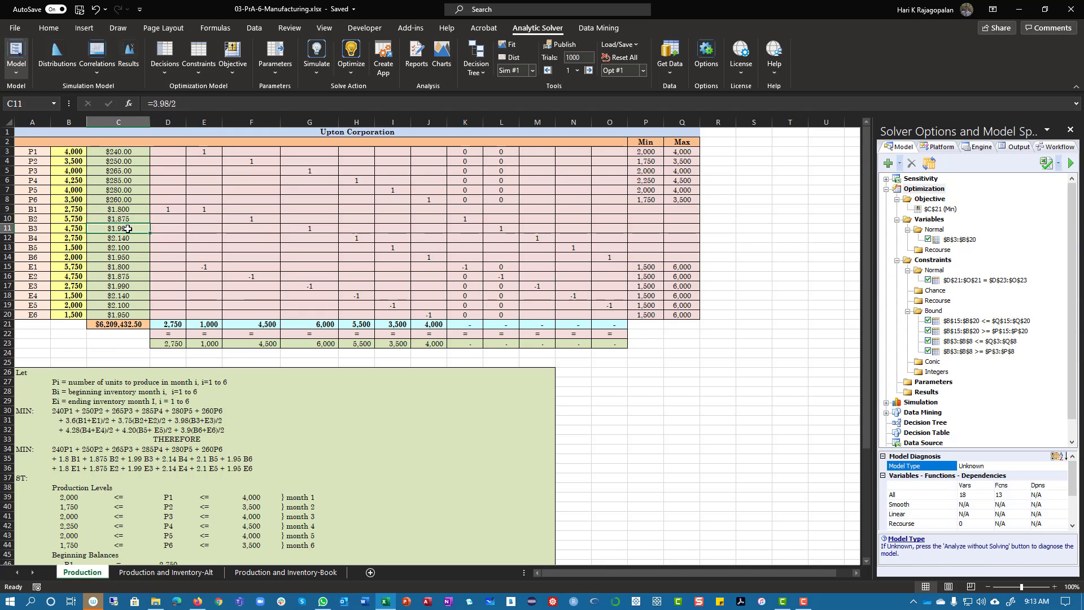
{"action": "left_click", "coordinate": [119, 249]}
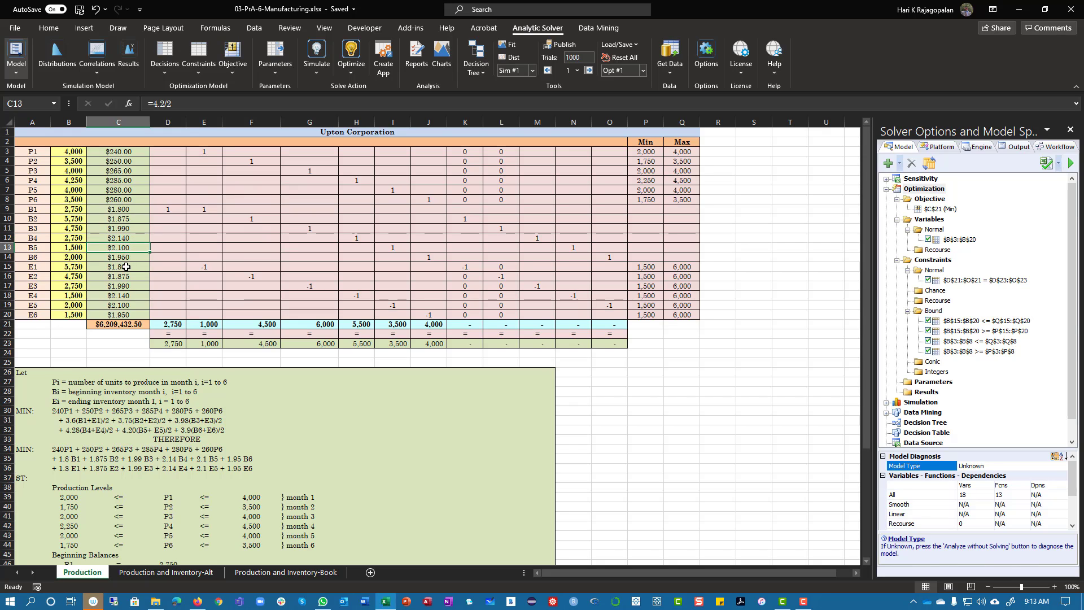
{"action": "left_click", "coordinate": [125, 265]}
{"action": "left_click", "coordinate": [126, 326]}
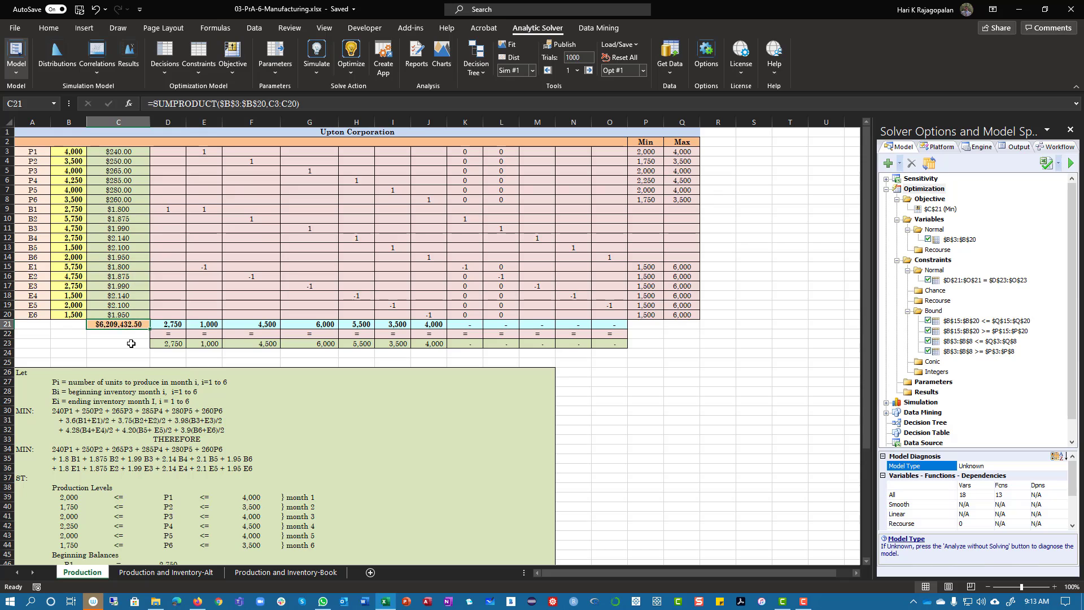
{"action": "key", "text": "Down"}
{"action": "key", "text": "Down"}
{"action": "left_click", "coordinate": [132, 315]}
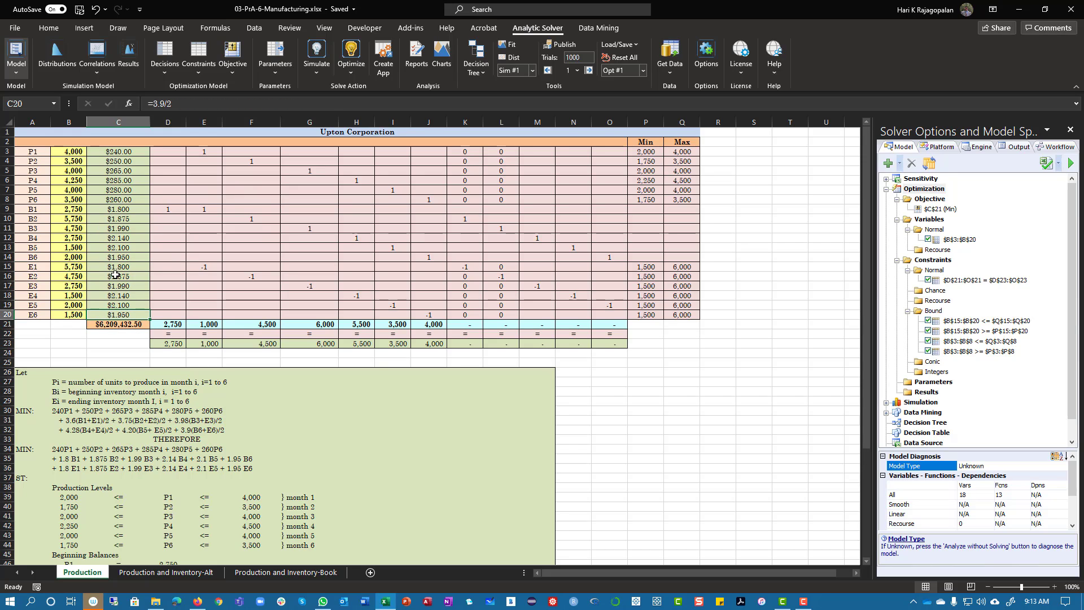
{"action": "left_click", "coordinate": [135, 217]}
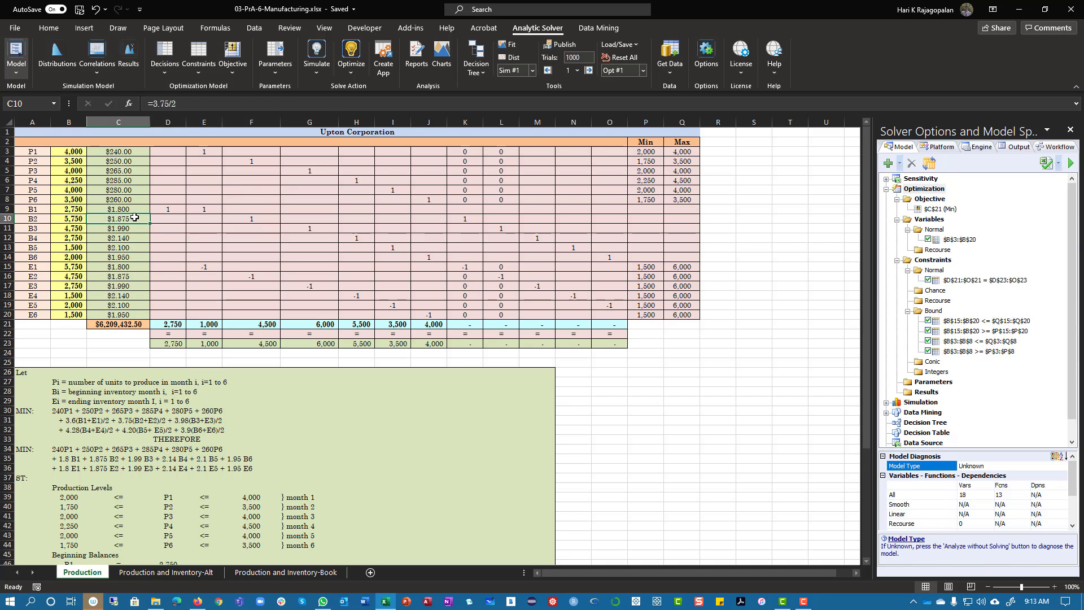
{"action": "left_click", "coordinate": [139, 326]}
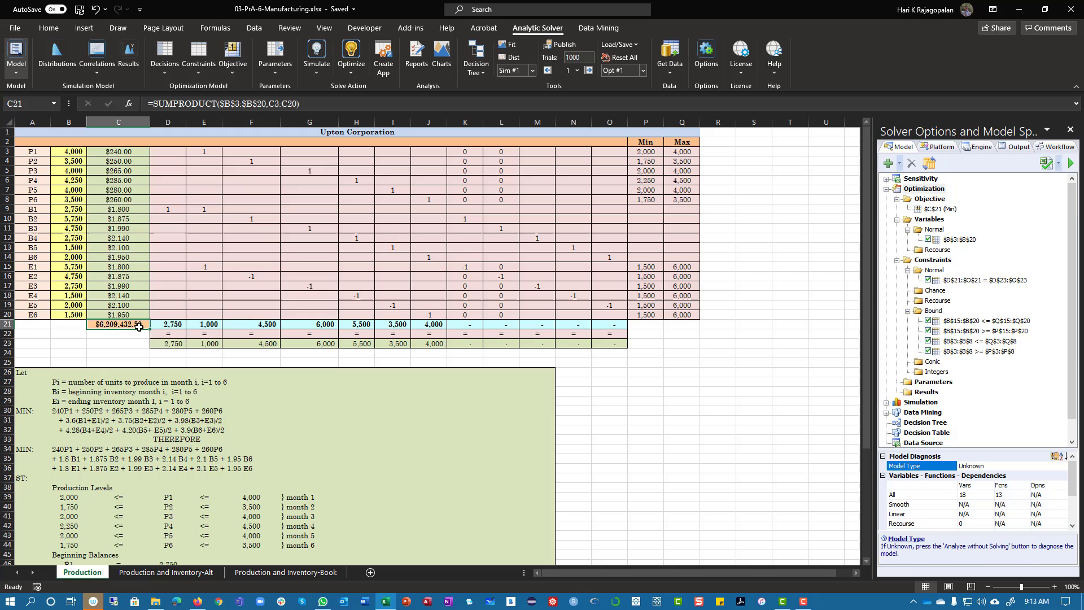
{"action": "left_click", "coordinate": [137, 222]}
{"action": "left_click", "coordinate": [204, 102]}
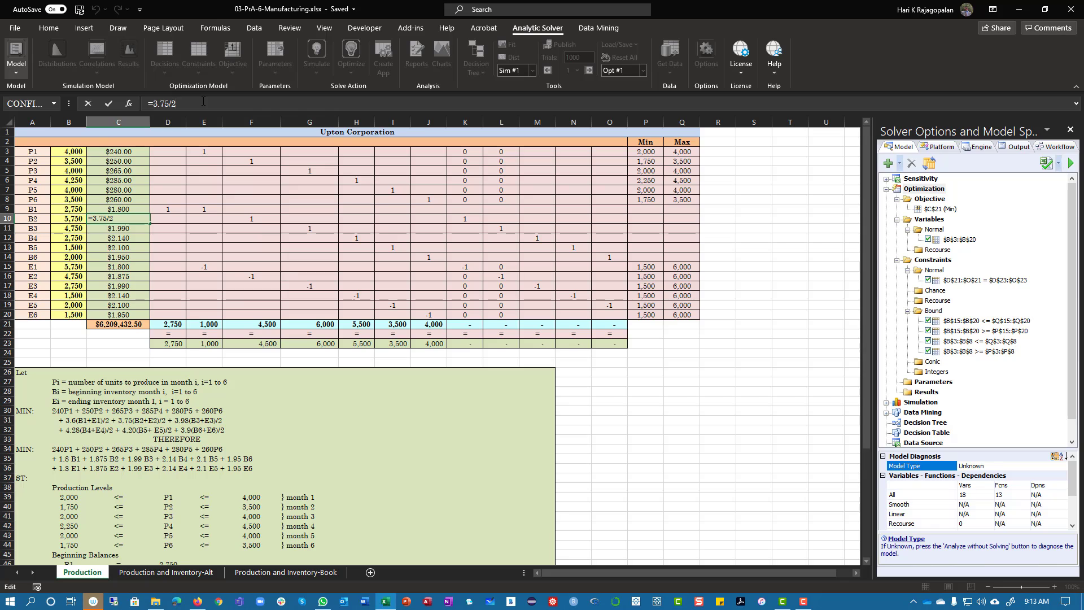
{"action": "key", "text": "Return"}
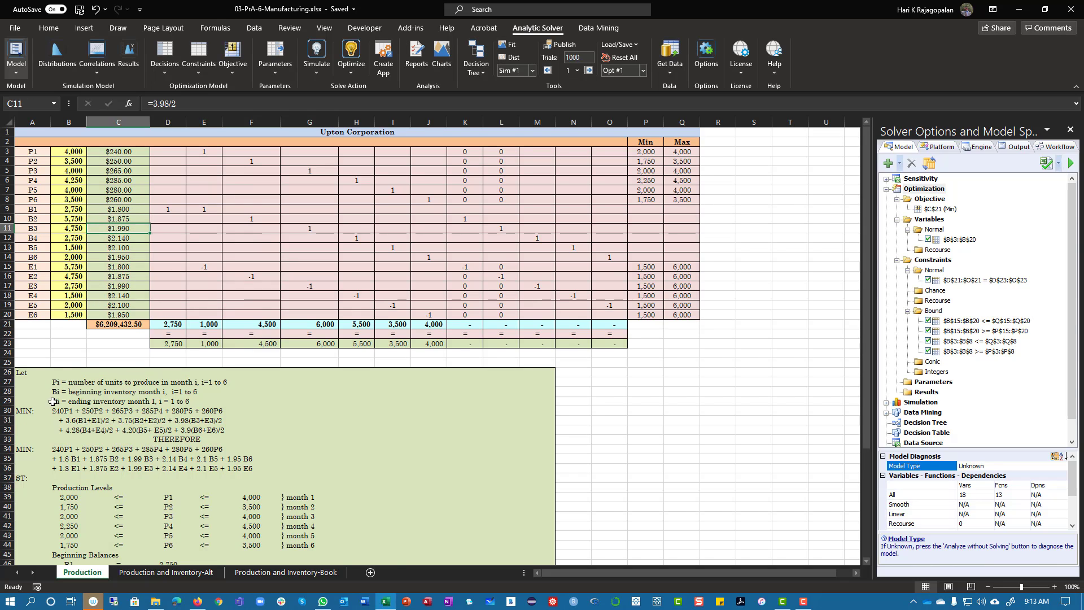
Compare the minimum and maximum production levels for P1 to P6 with the solver's bound constraints on B3:B8.
{"action": "scroll", "coordinate": [52, 401], "scroll_direction": "down", "scroll_amount": 3}
{"action": "scroll", "coordinate": [150, 454], "scroll_direction": "up", "scroll_amount": 3}
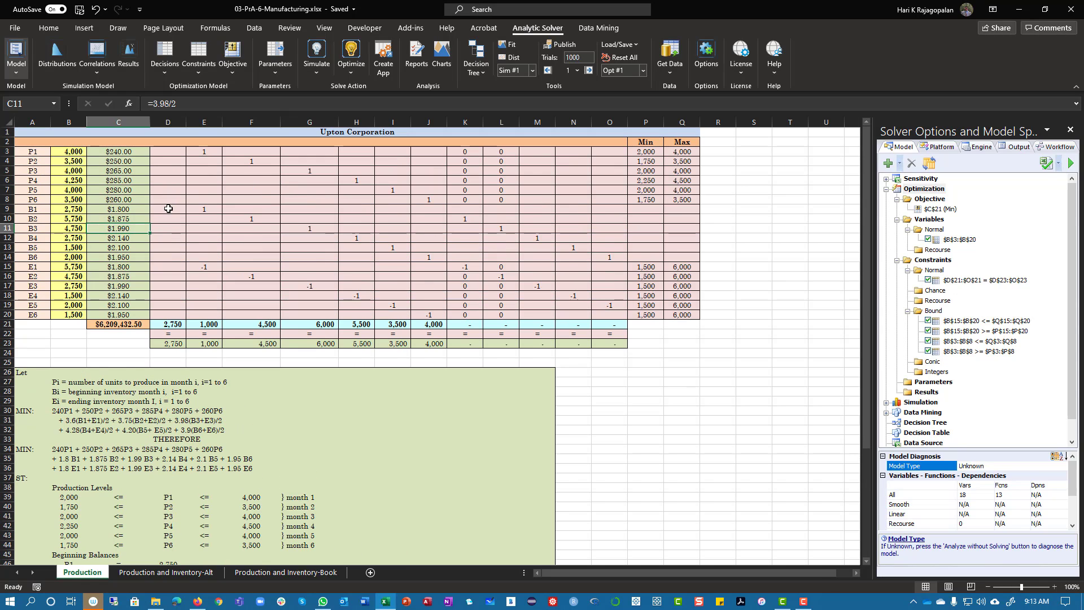
{"action": "left_click_drag", "start_coordinate": [168, 209], "coordinate": [168, 343]}
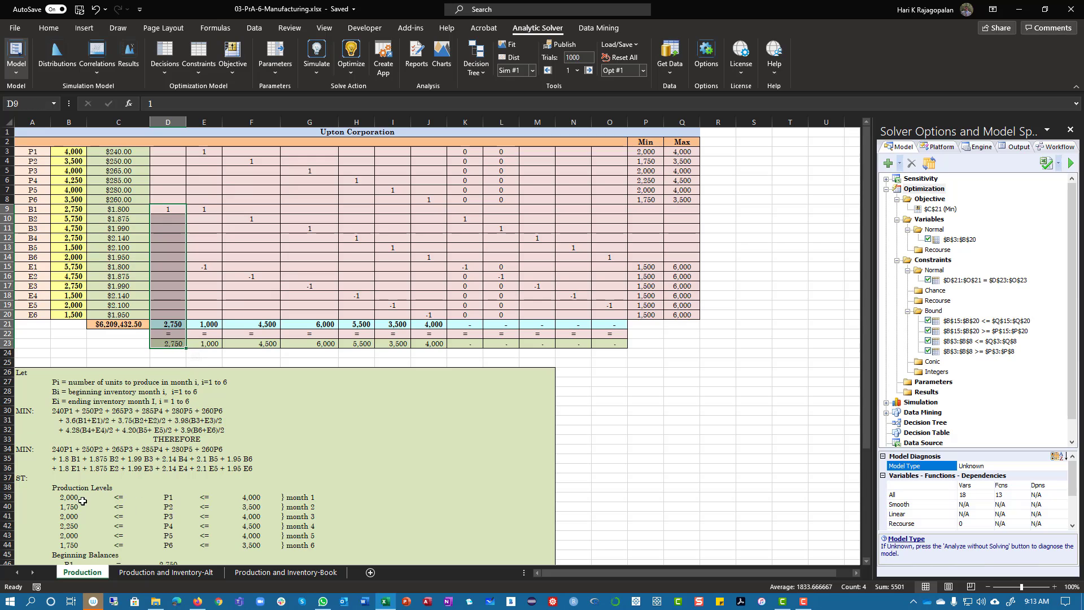
{"action": "left_click_drag", "start_coordinate": [645, 151], "coordinate": [691, 202]}
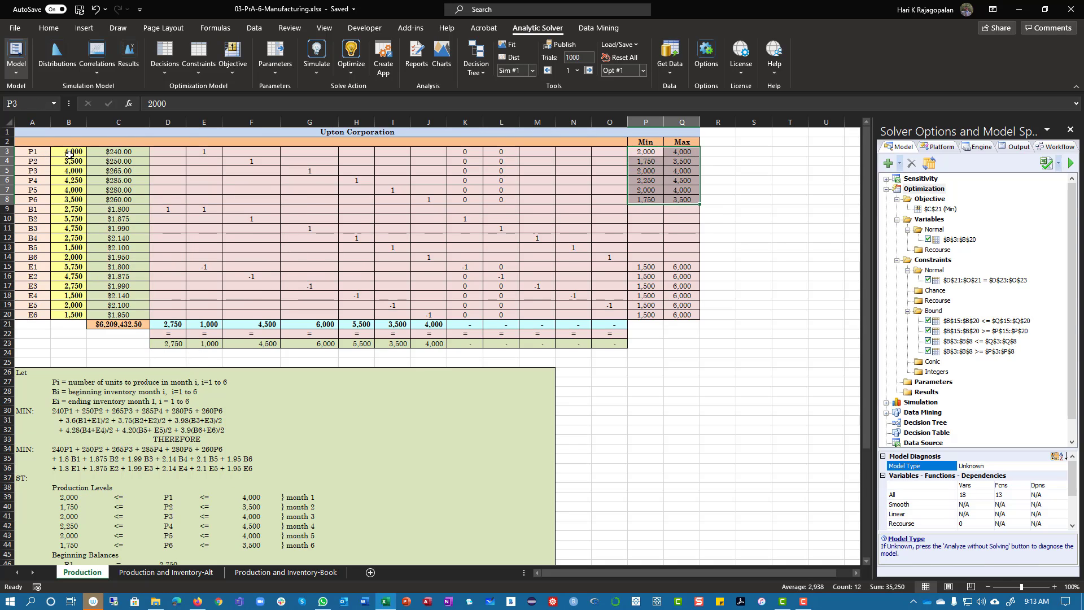
{"action": "left_click_drag", "start_coordinate": [69, 152], "coordinate": [69, 199]}
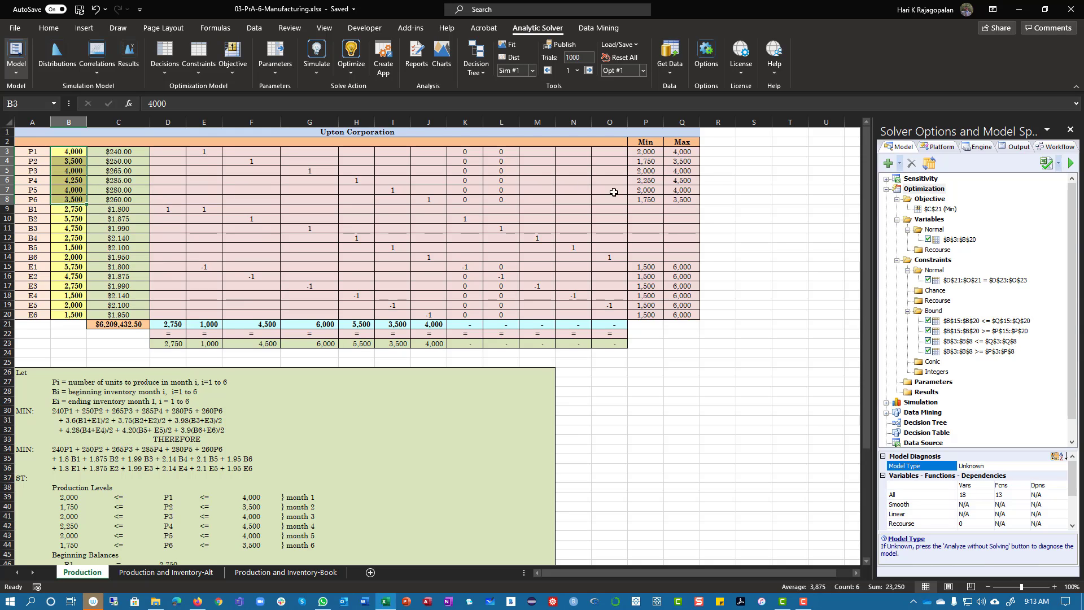
{"action": "left_click_drag", "start_coordinate": [650, 151], "coordinate": [649, 202]}
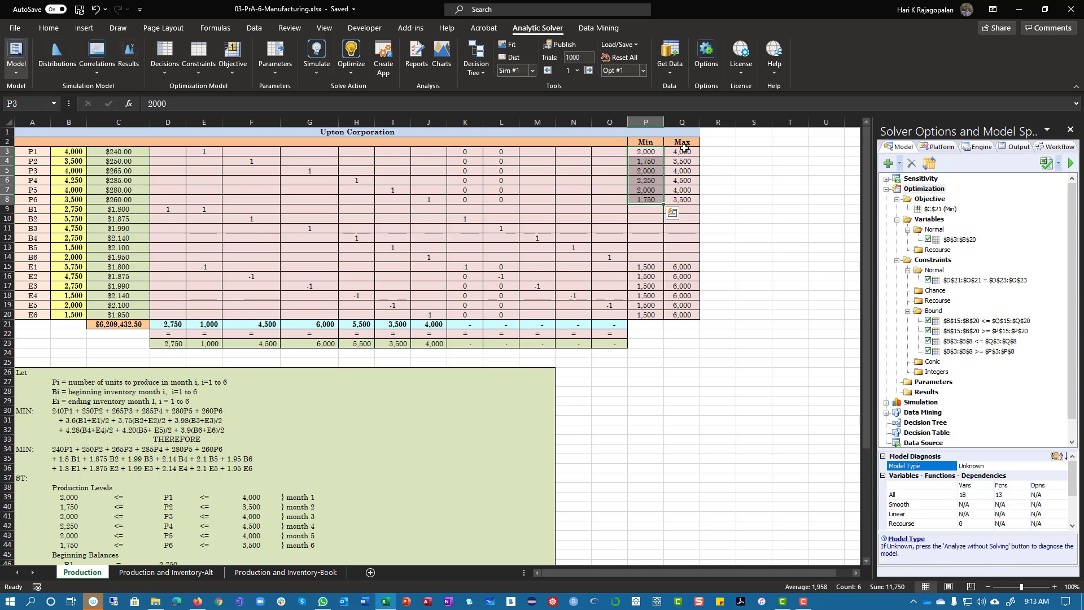
{"action": "left_click_drag", "start_coordinate": [684, 150], "coordinate": [686, 207]}
{"action": "left_click", "coordinate": [993, 341]}
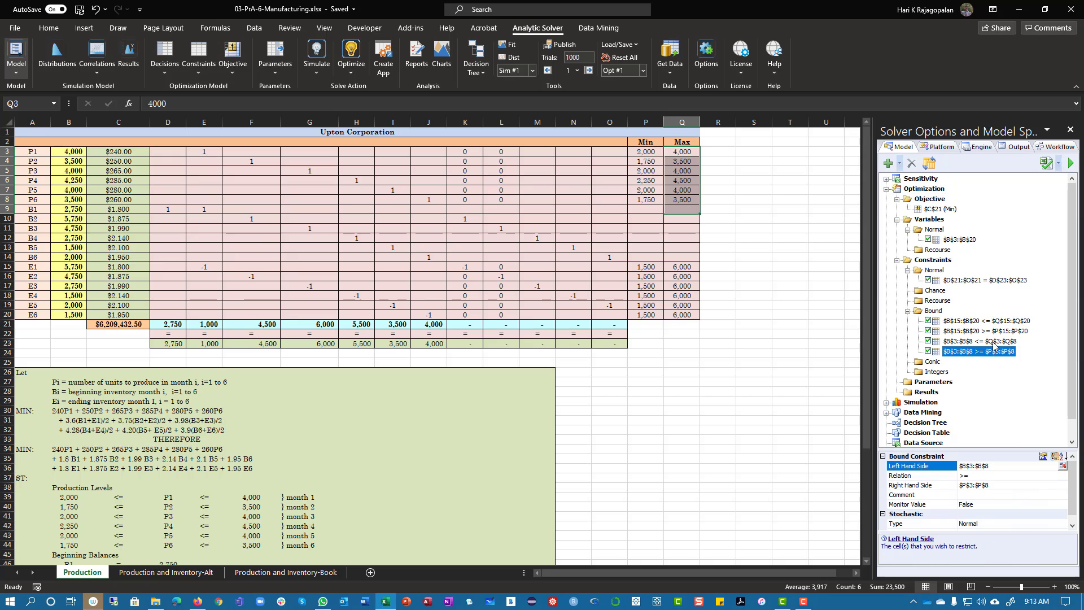
{"action": "left_click", "coordinate": [992, 352]}
{"action": "left_click", "coordinate": [993, 342]}
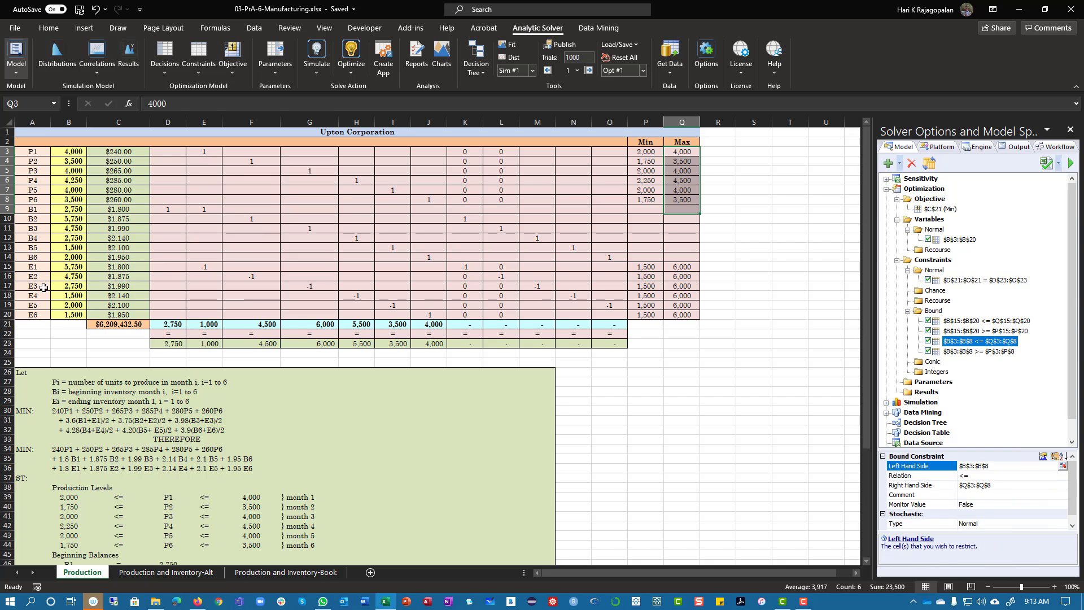
Compare the minimum and maximum ending inventory for E1 to E6 with the solver's bound constraints on B15:B20.
{"action": "left_click_drag", "start_coordinate": [43, 268], "coordinate": [44, 314]}
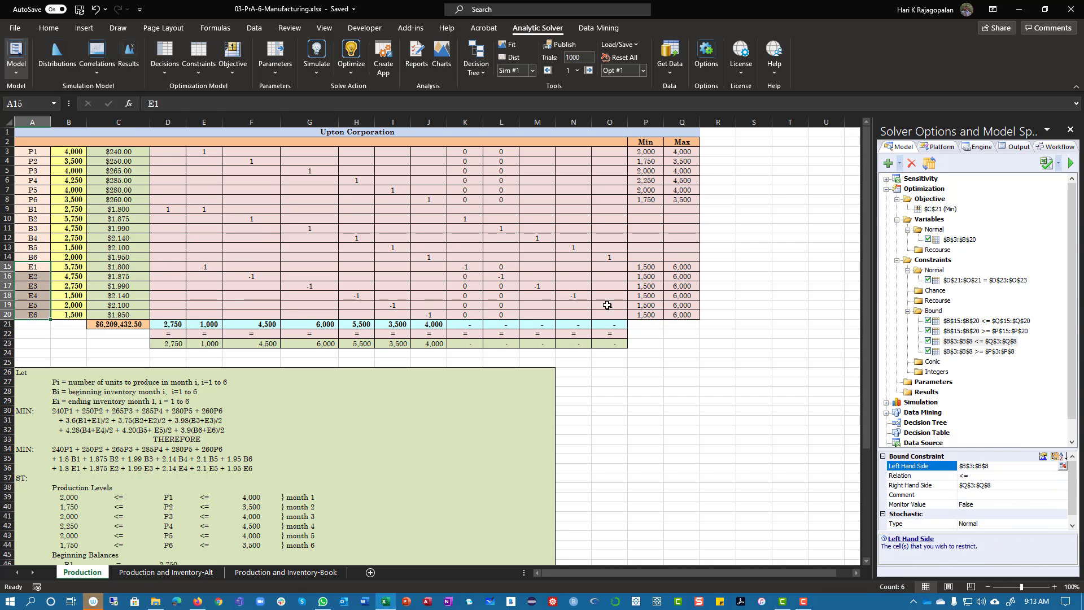
{"action": "left_click_drag", "start_coordinate": [654, 266], "coordinate": [653, 298]}
{"action": "left_click_drag", "start_coordinate": [681, 267], "coordinate": [685, 298]}
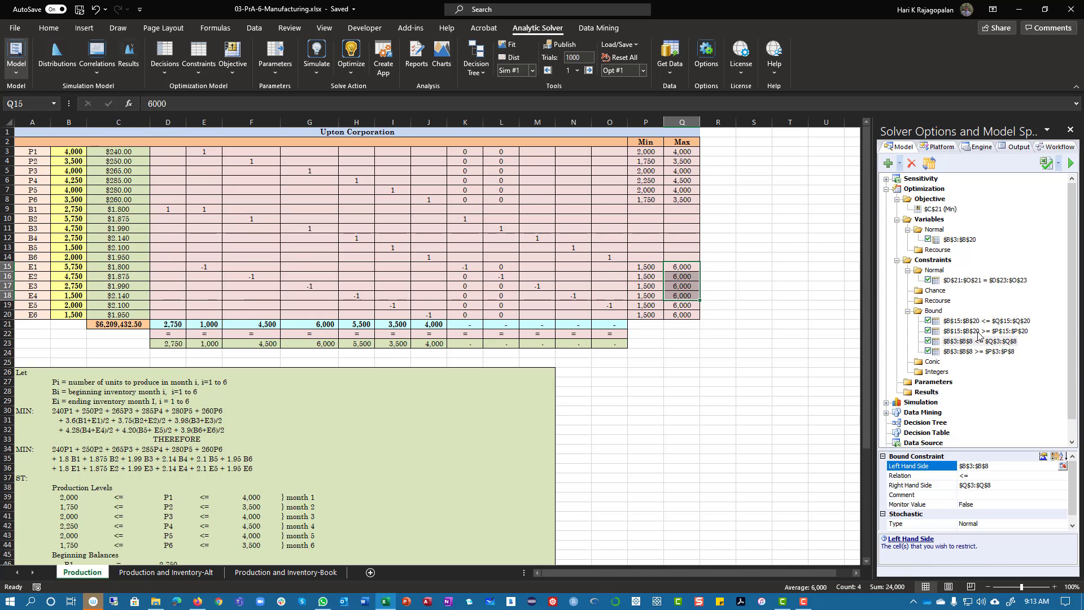
{"action": "left_click", "coordinate": [982, 332]}
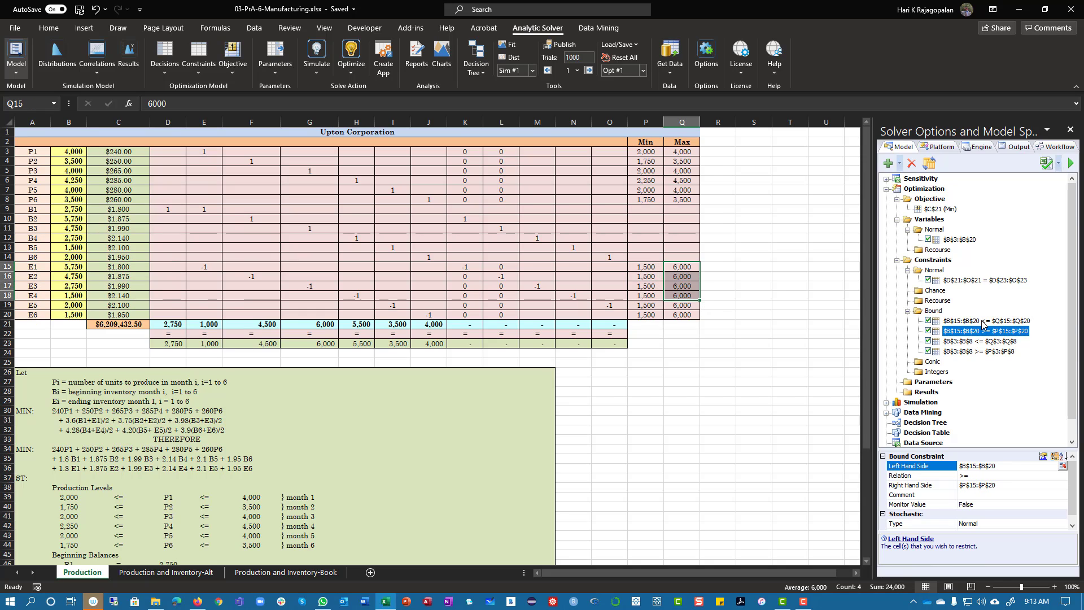
Inspect the month 1 beginning inventory constraint: the formula in D21, its right-hand side in D23 and the B1 row.
{"action": "left_click", "coordinate": [170, 333]}
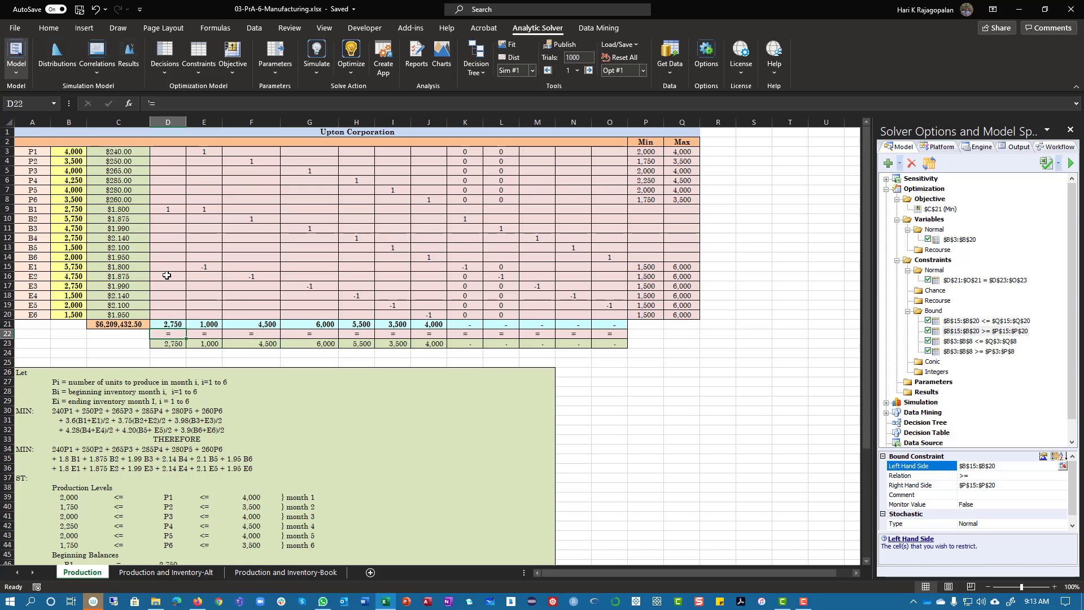
{"action": "double_click", "coordinate": [176, 325]}
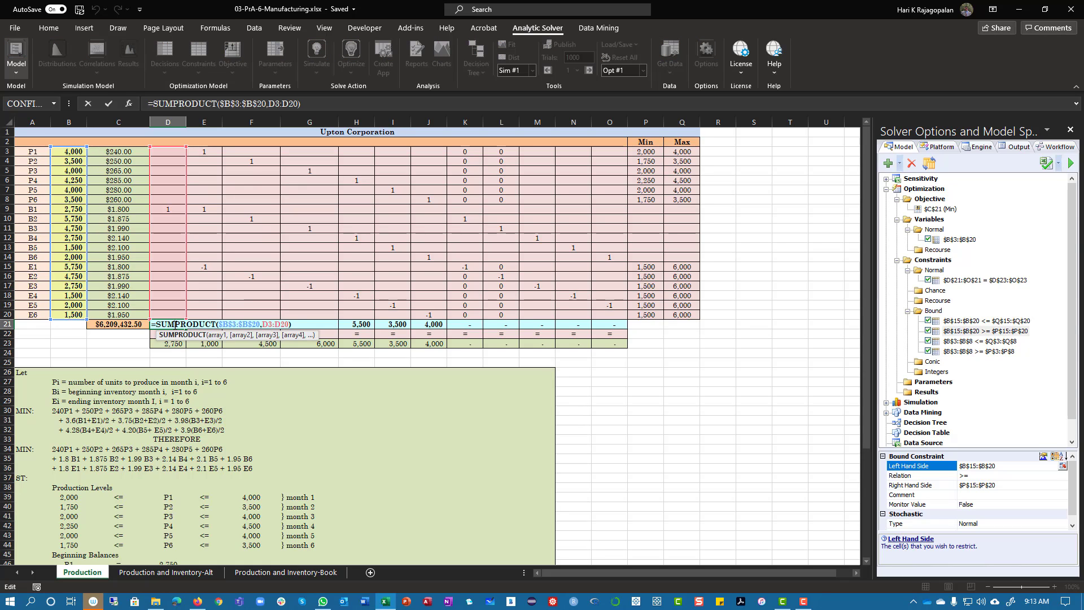
{"action": "key", "text": "Escape"}
{"action": "left_click", "coordinate": [167, 345]}
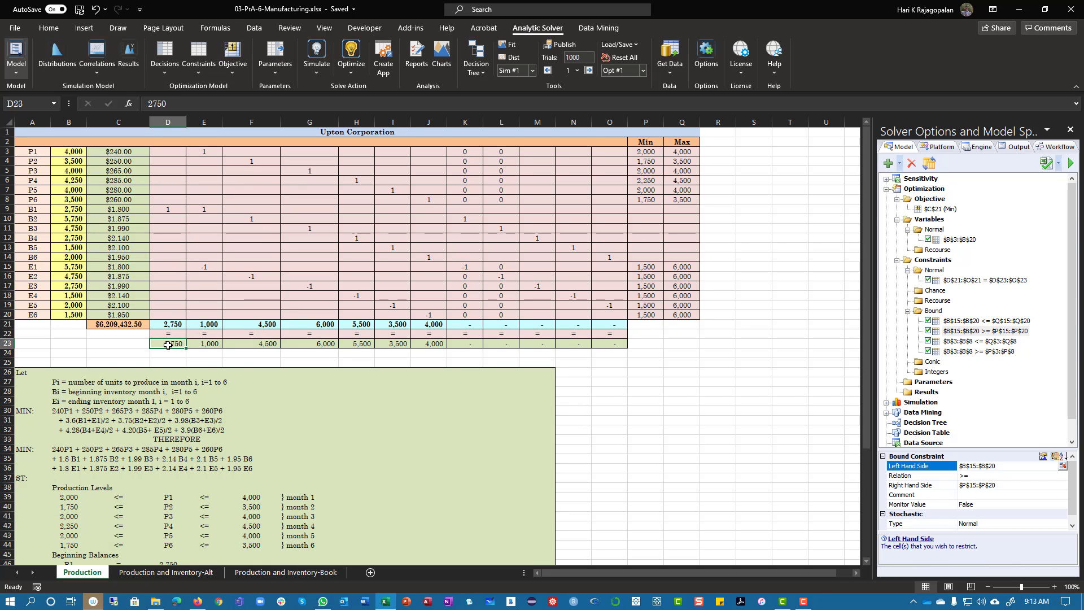
{"action": "left_click", "coordinate": [168, 210]}
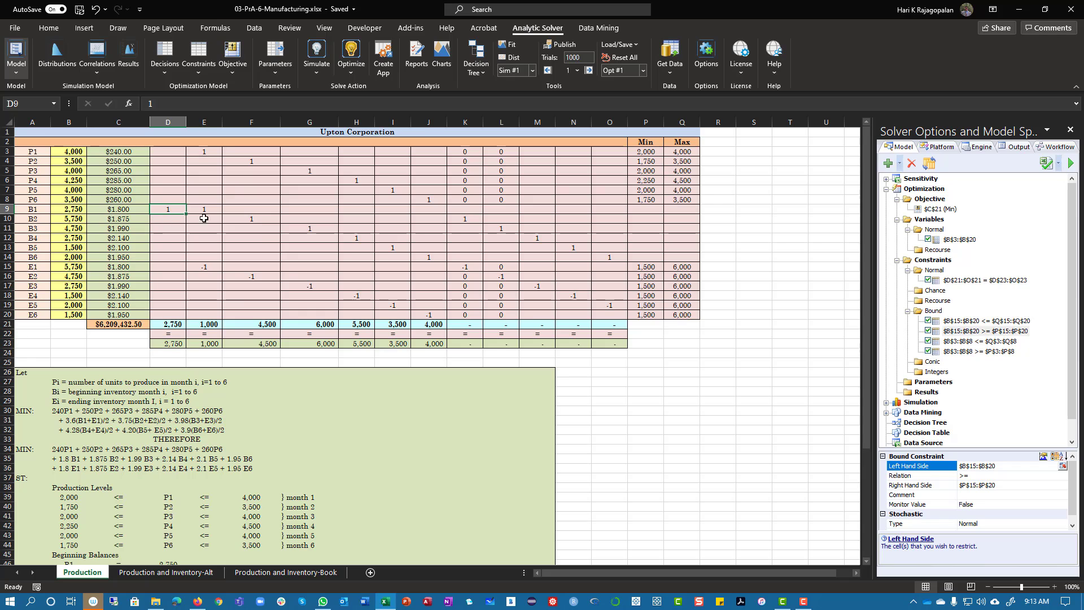
{"action": "left_click", "coordinate": [726, 207]}
{"action": "left_click_drag", "start_coordinate": [725, 206], "coordinate": [14, 207]}
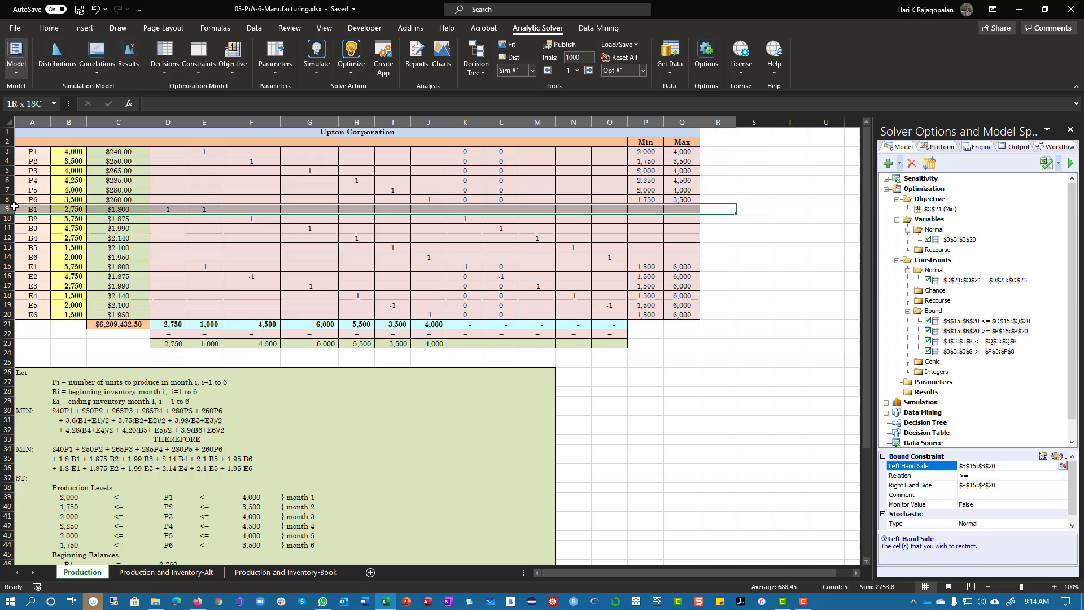
{"action": "left_click", "coordinate": [70, 209]}
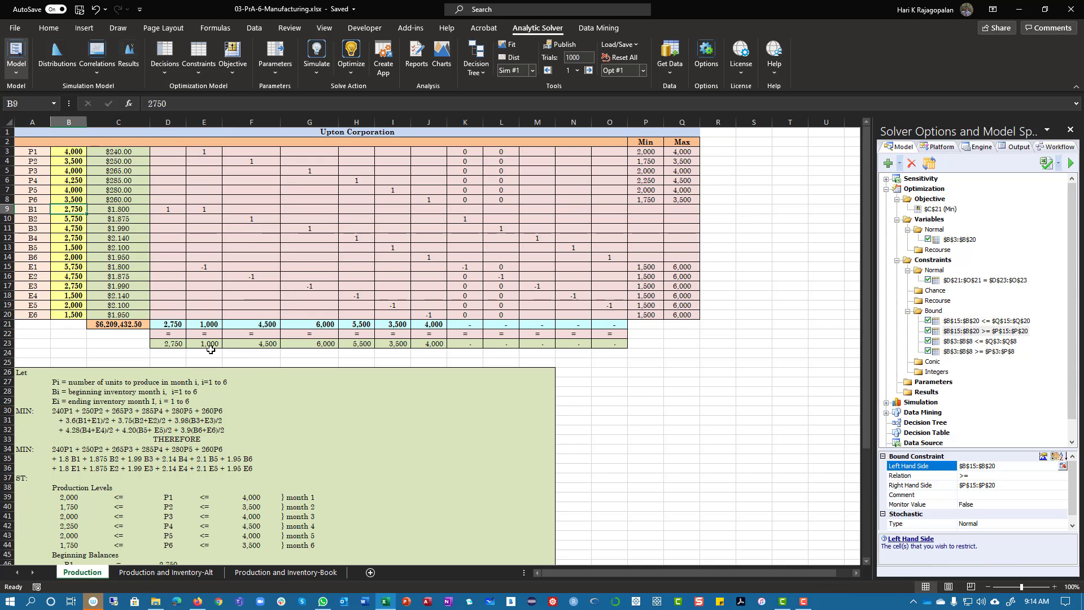
Select the monthly balance constraints in E21:J23 and compare them with the written balance equations below the table.
{"action": "left_click_drag", "start_coordinate": [210, 350], "coordinate": [422, 322]}
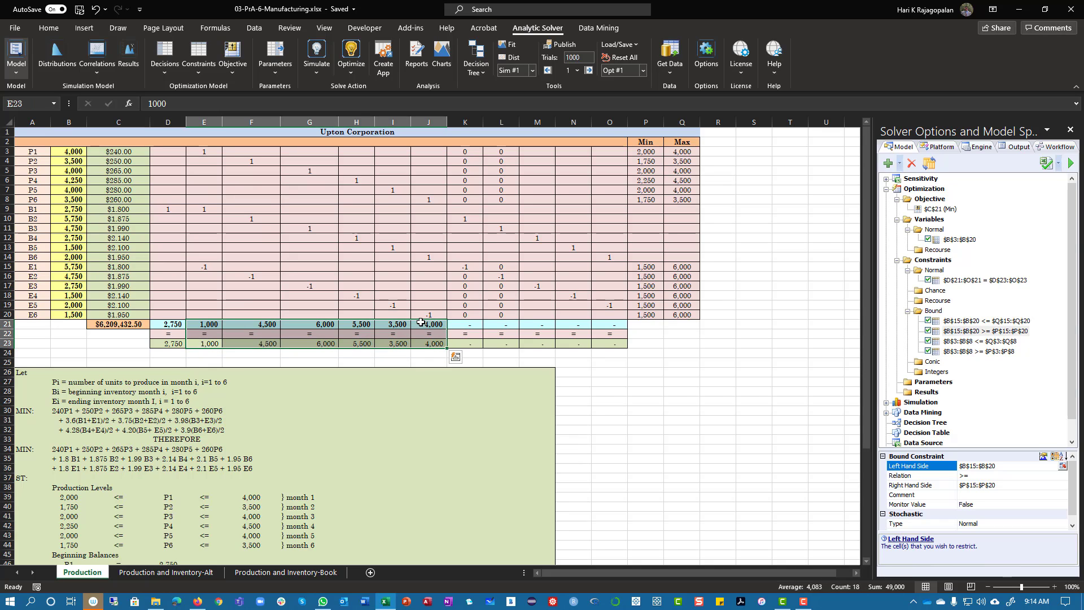
{"action": "scroll", "coordinate": [412, 387], "scroll_direction": "down", "scroll_amount": 5}
{"action": "scroll", "coordinate": [408, 389], "scroll_direction": "up", "scroll_amount": 4}
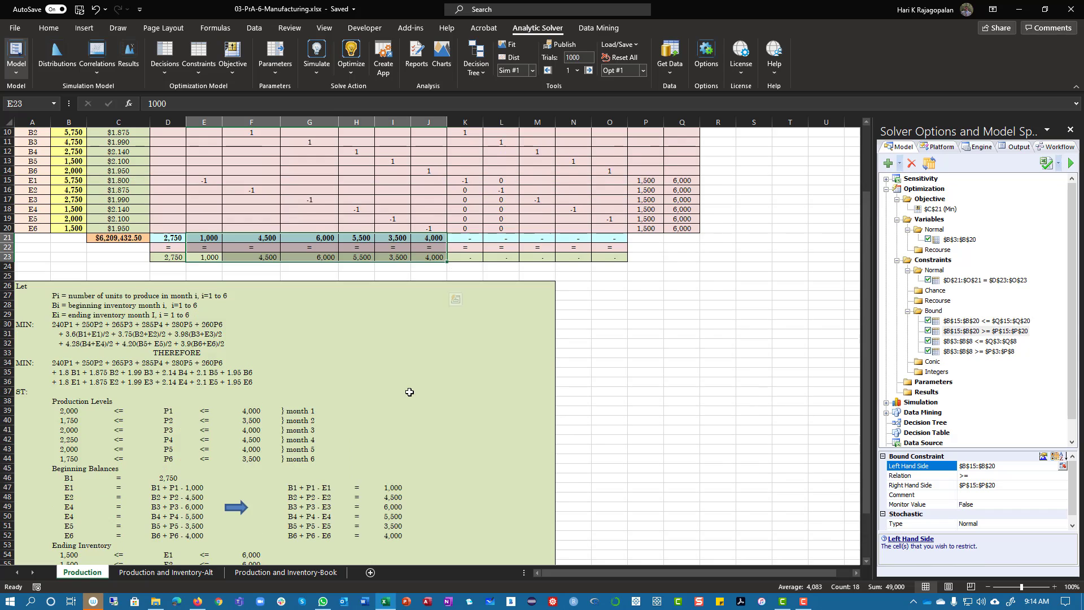
{"action": "scroll", "coordinate": [448, 358], "scroll_direction": "down", "scroll_amount": 2}
{"action": "scroll", "coordinate": [330, 468], "scroll_direction": "up", "scroll_amount": 3}
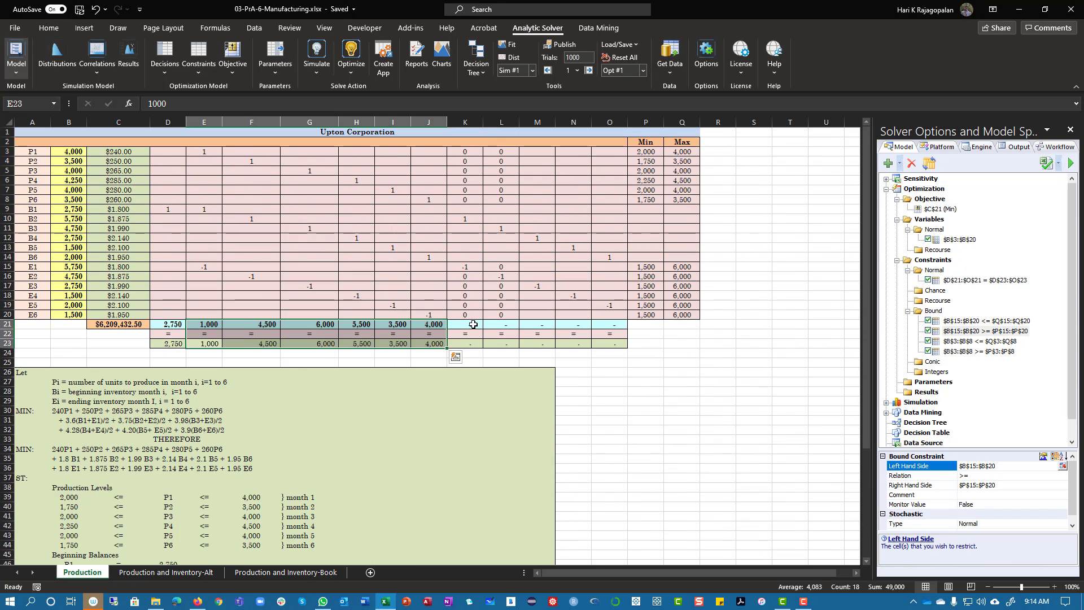
Check the monthly balance constraints in E21:J23 against the written equations, and the B2 and E1 rows for their link in column K.
{"action": "left_click_drag", "start_coordinate": [253, 162], "coordinate": [273, 286]}
{"action": "left_click", "coordinate": [200, 324]}
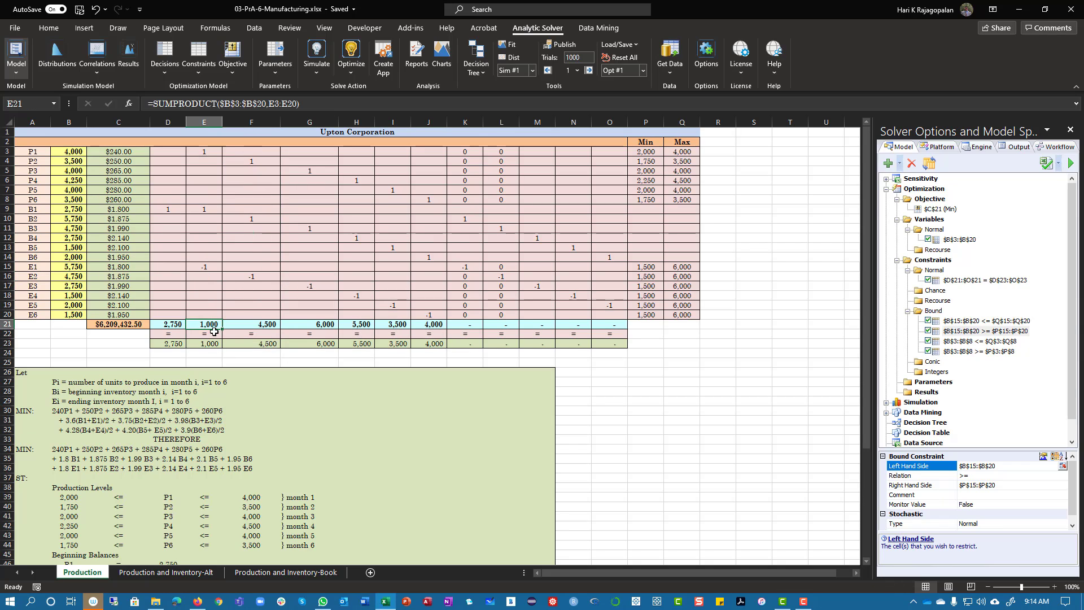
{"action": "left_click_drag", "start_coordinate": [206, 321], "coordinate": [431, 339]}
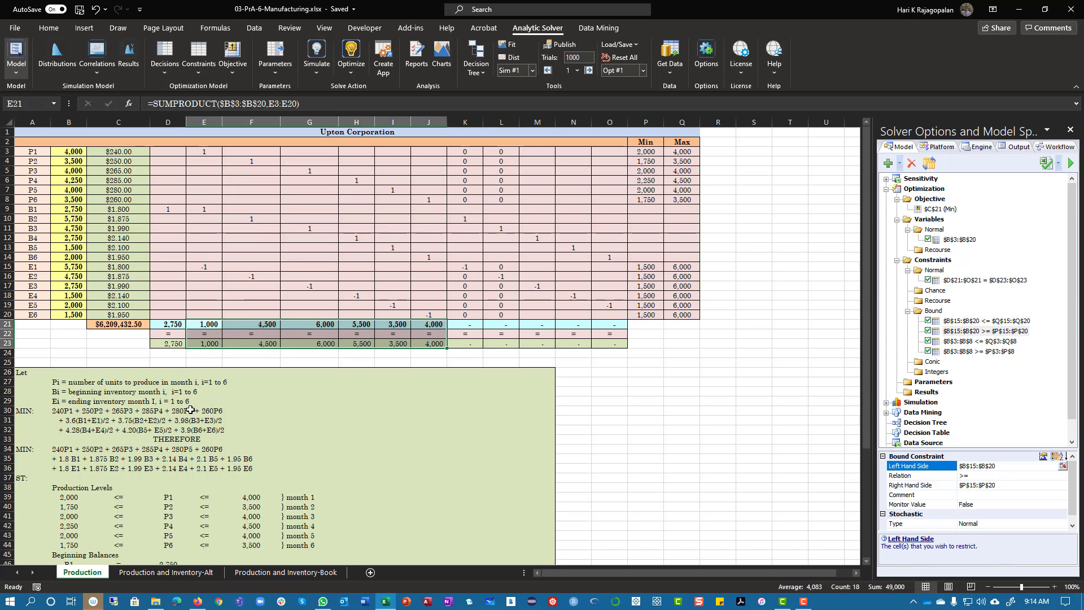
{"action": "scroll", "coordinate": [224, 435], "scroll_direction": "down", "scroll_amount": 8}
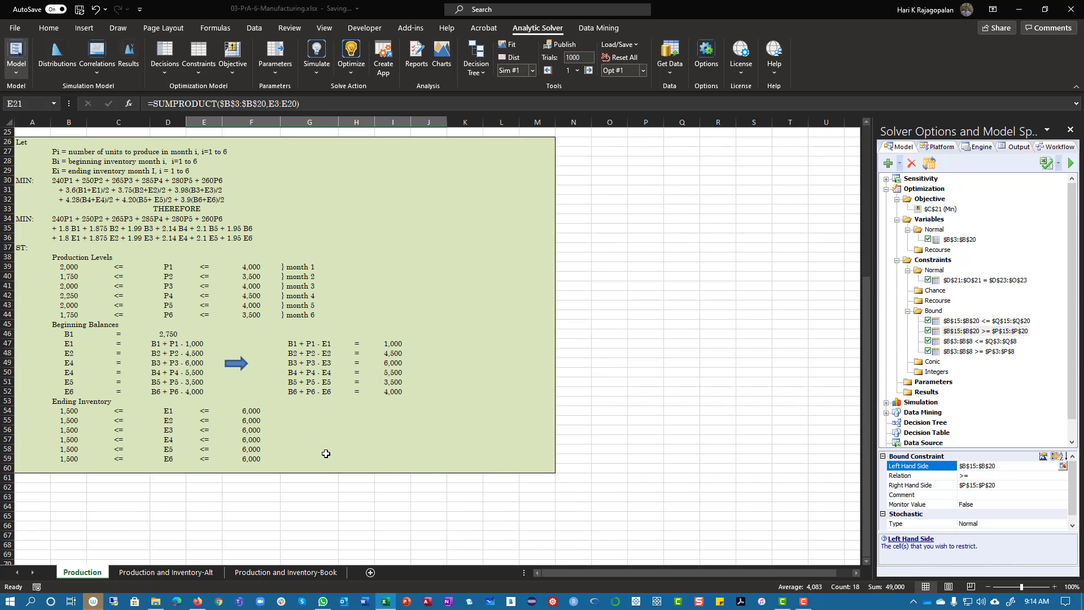
{"action": "scroll", "coordinate": [324, 452], "scroll_direction": "up", "scroll_amount": 8}
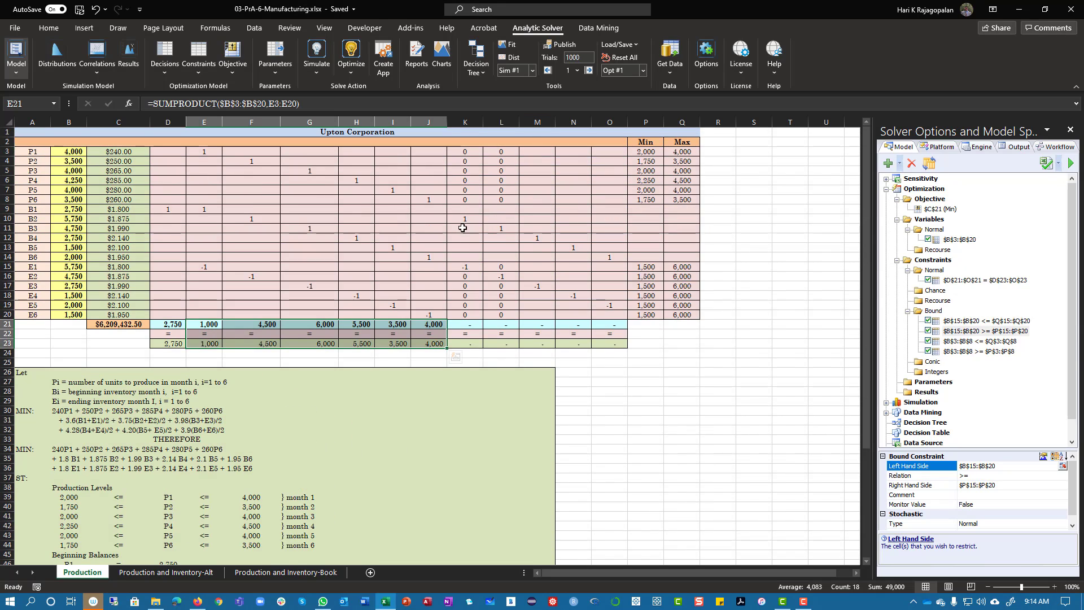
{"action": "left_click_drag", "start_coordinate": [463, 220], "coordinate": [20, 222]}
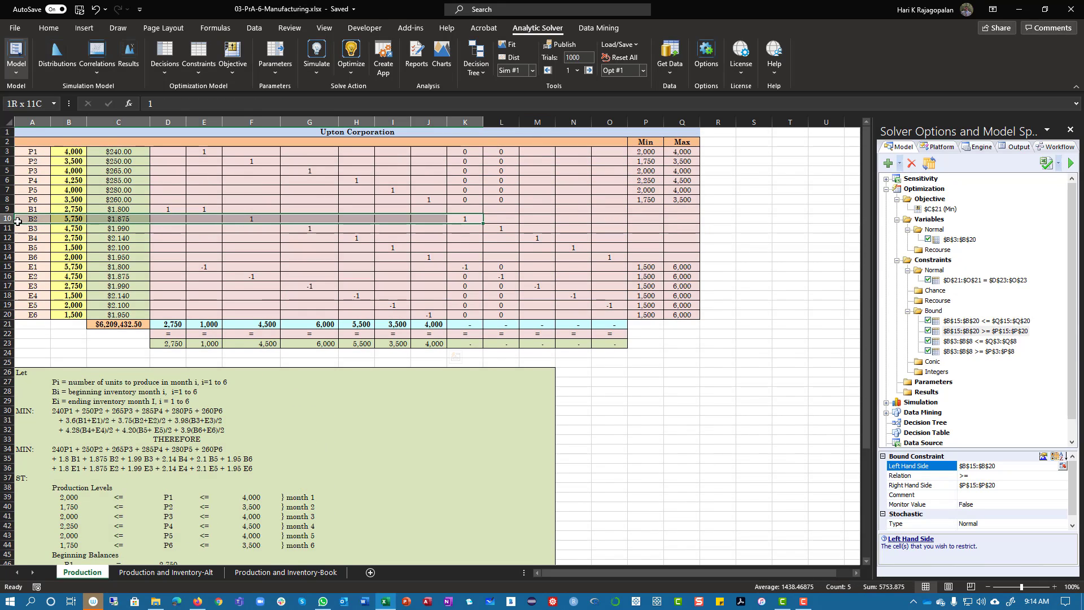
{"action": "left_click_drag", "start_coordinate": [37, 268], "coordinate": [464, 268]}
Clear the unneeded zeros from K3:L8, K16:K20, L15 and L17:L20, keeping the 1 and -1 coefficients.
{"action": "left_click", "coordinate": [466, 151]}
{"action": "left_click_drag", "start_coordinate": [467, 152], "coordinate": [462, 197]}
{"action": "key", "text": "Delete"}
{"action": "left_click_drag", "start_coordinate": [502, 151], "coordinate": [501, 194]}
{"action": "key", "text": "Delete"}
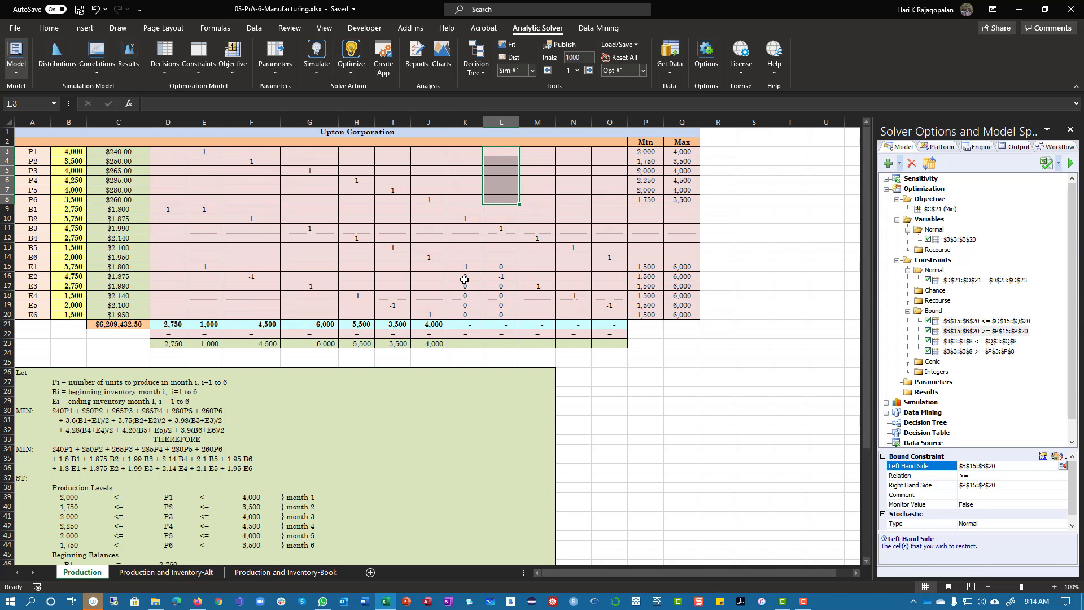
{"action": "left_click_drag", "start_coordinate": [464, 279], "coordinate": [504, 315]}
{"action": "key", "text": "Delete"}
{"action": "left_click", "coordinate": [509, 269]}
{"action": "key", "text": "Delete"}
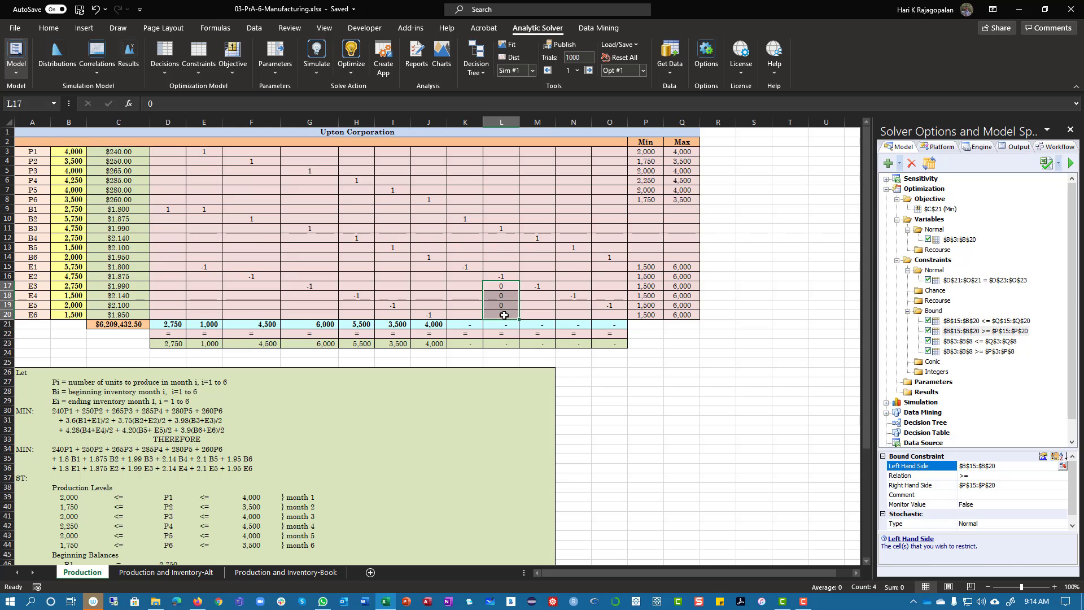
{"action": "key", "text": "Delete"}
Compare the inventory linking coefficients in K3:O20 with the written formulation, and solve the model again.
{"action": "scroll", "coordinate": [319, 460], "scroll_direction": "down", "scroll_amount": 10}
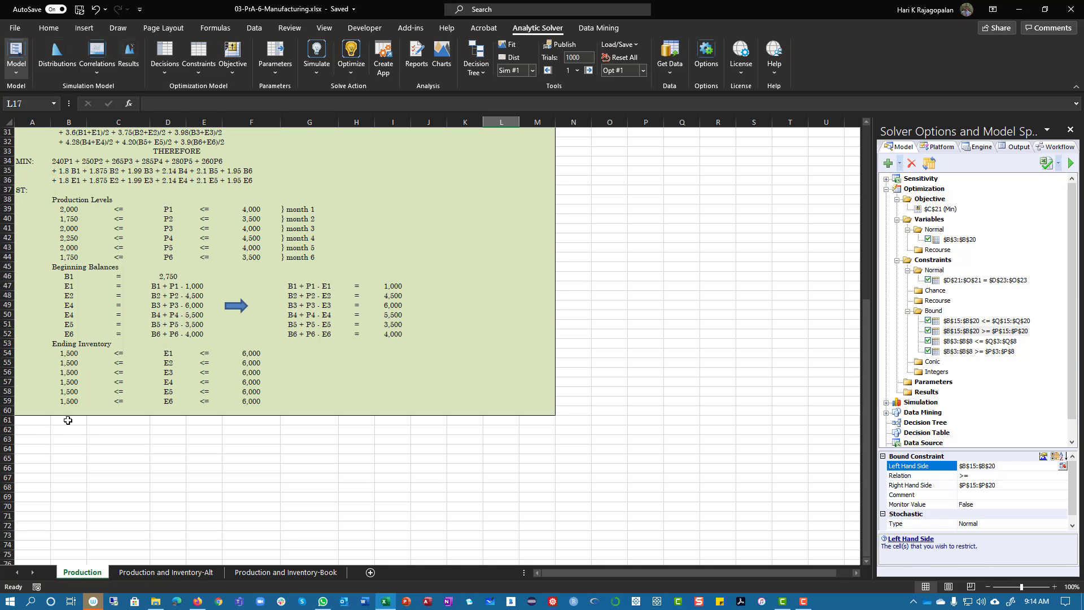
{"action": "left_click_drag", "start_coordinate": [68, 420], "coordinate": [249, 460]}
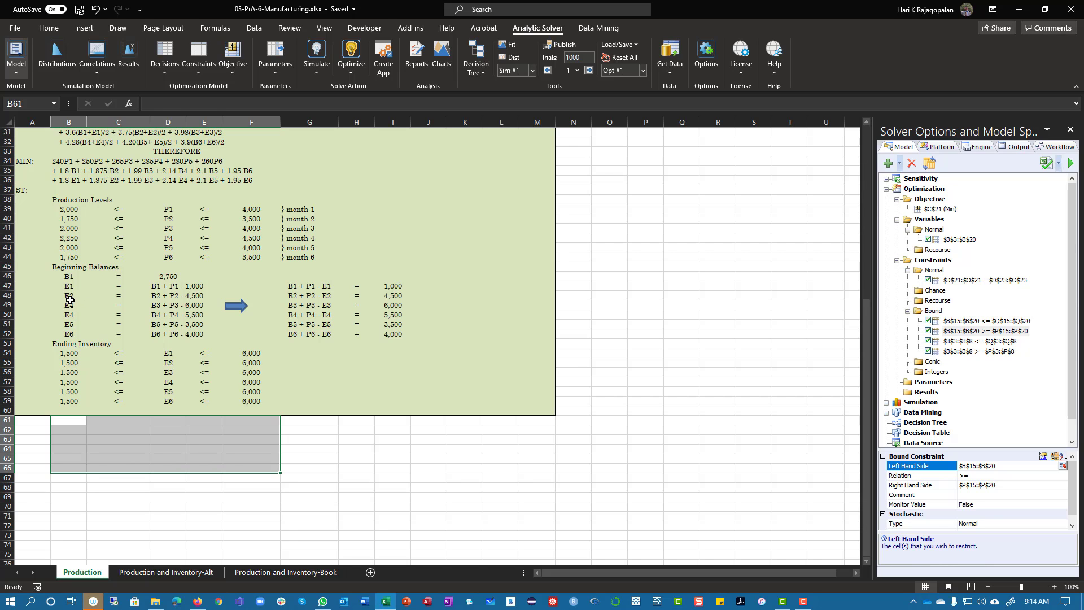
{"action": "scroll", "coordinate": [522, 430], "scroll_direction": "up", "scroll_amount": 10}
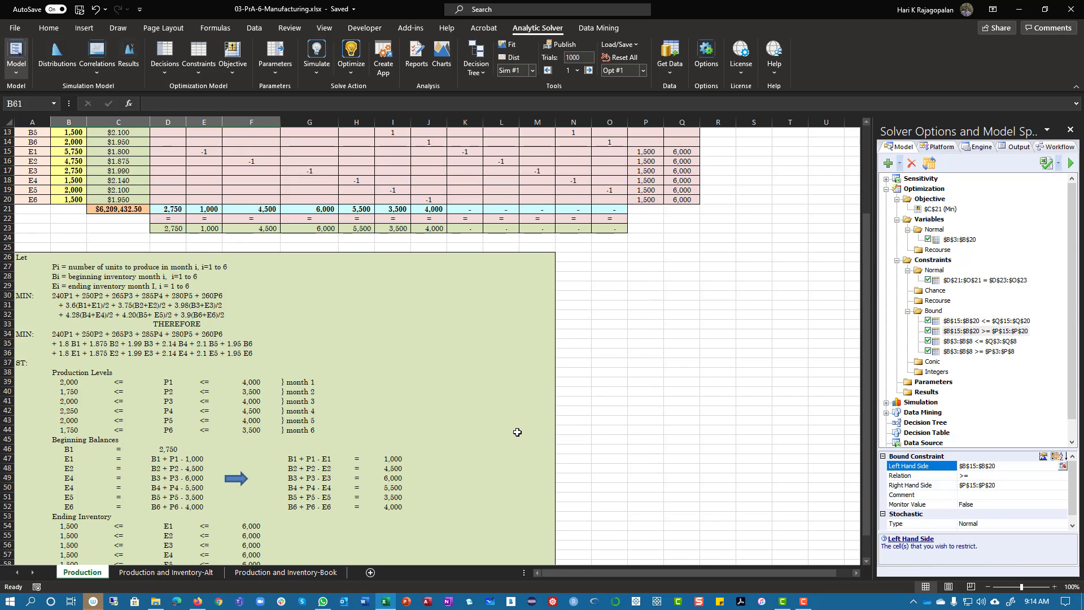
{"action": "left_click_drag", "start_coordinate": [480, 151], "coordinate": [609, 312]}
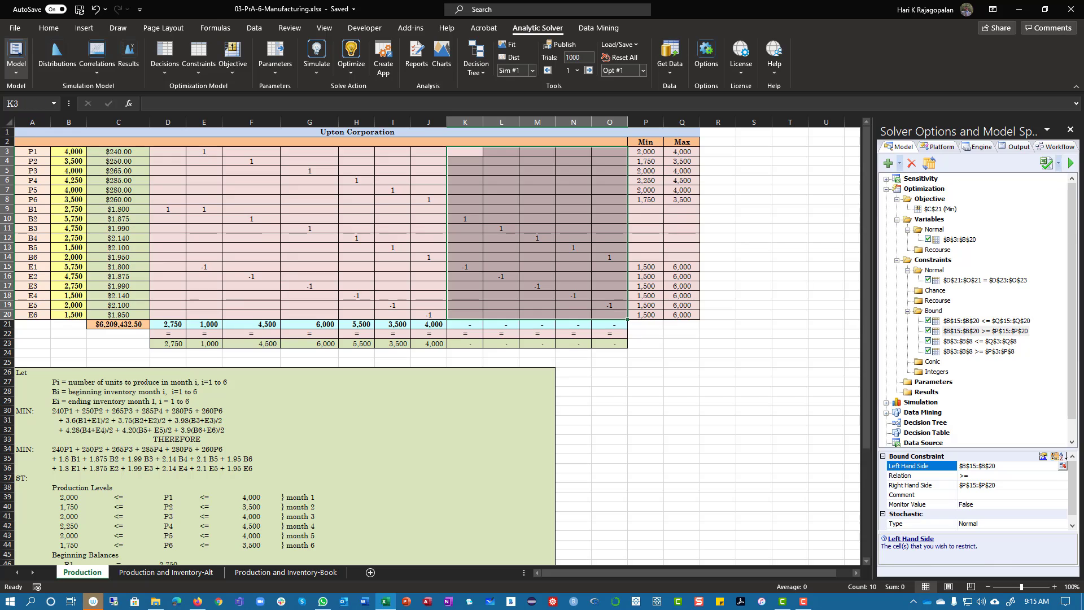
{"action": "left_click", "coordinate": [695, 375]}
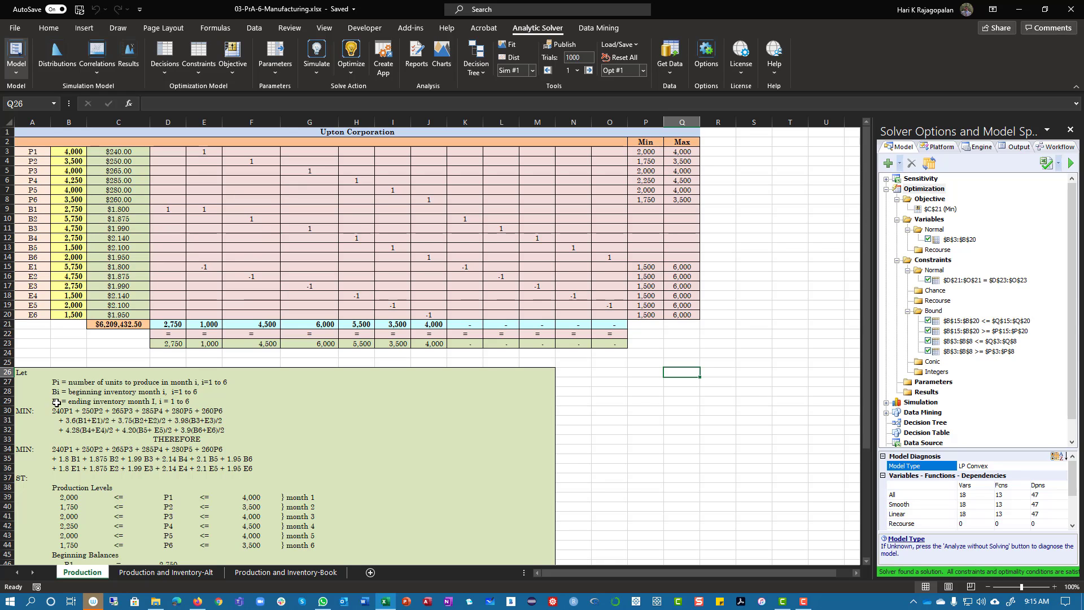
Compare the ending inventory variable definition in B29 with the beginning balance equations for B1 and B2 on the Production and Inventory-Alt sheet.
{"action": "left_click_drag", "start_coordinate": [57, 403], "coordinate": [193, 403]}
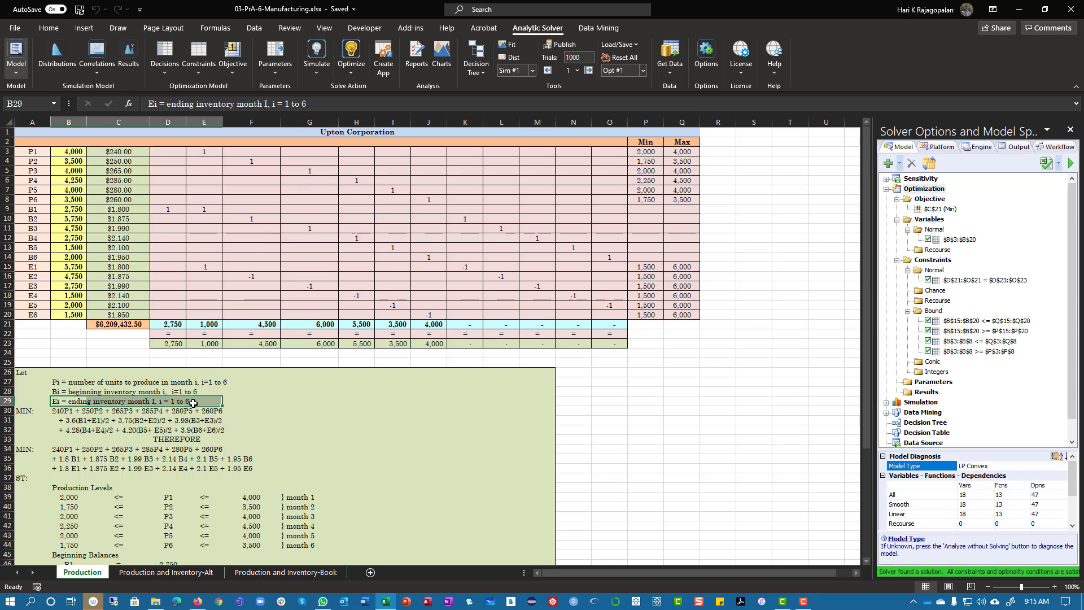
{"action": "left_click", "coordinate": [169, 572]}
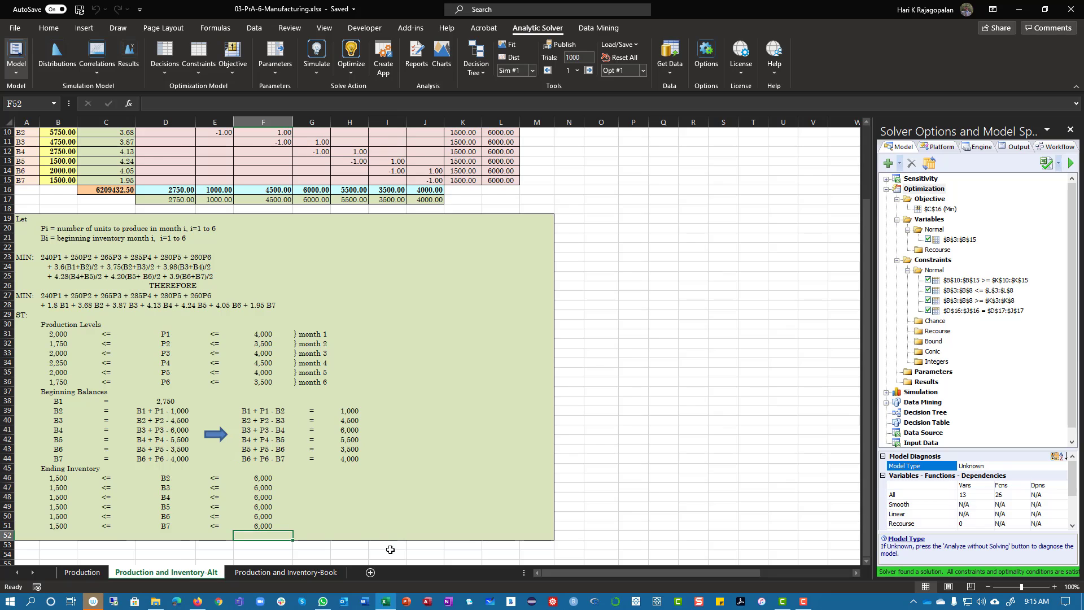
{"action": "left_click", "coordinate": [98, 573]}
{"action": "left_click", "coordinate": [191, 573]}
{"action": "left_click_drag", "start_coordinate": [54, 402], "coordinate": [409, 406]}
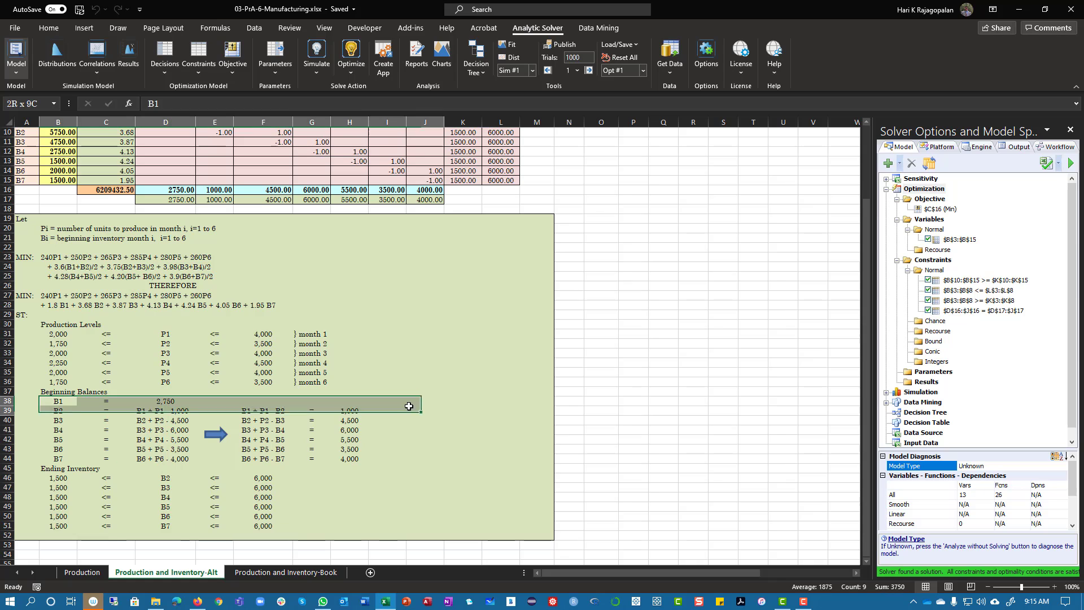
{"action": "left_click", "coordinate": [59, 411]}
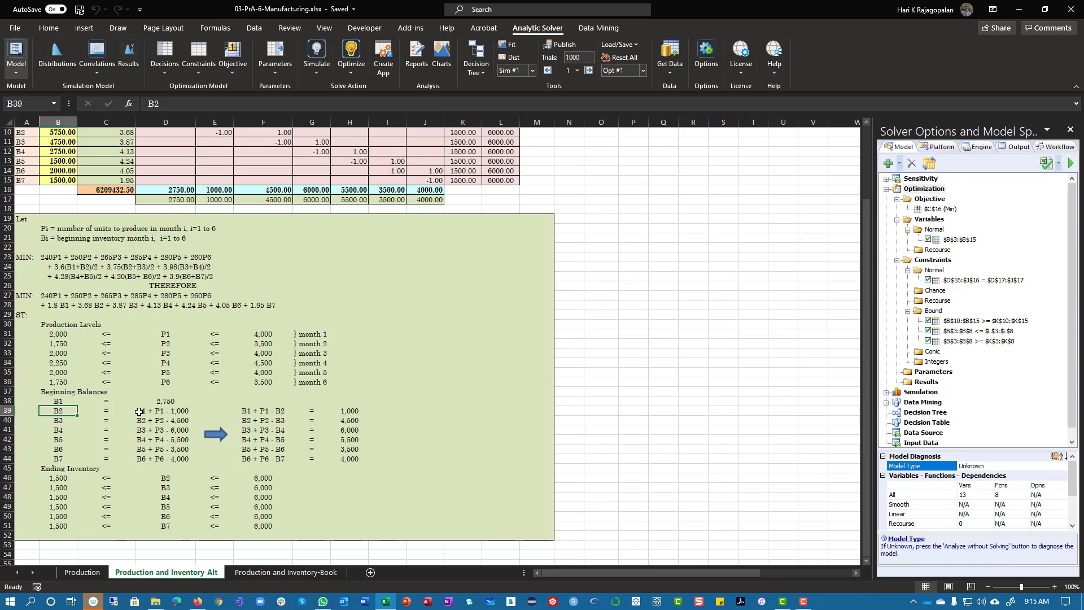
Go through the ending inventory labels of the balance equations in B47:B52 on the Production sheet.
{"action": "left_click", "coordinate": [82, 573]}
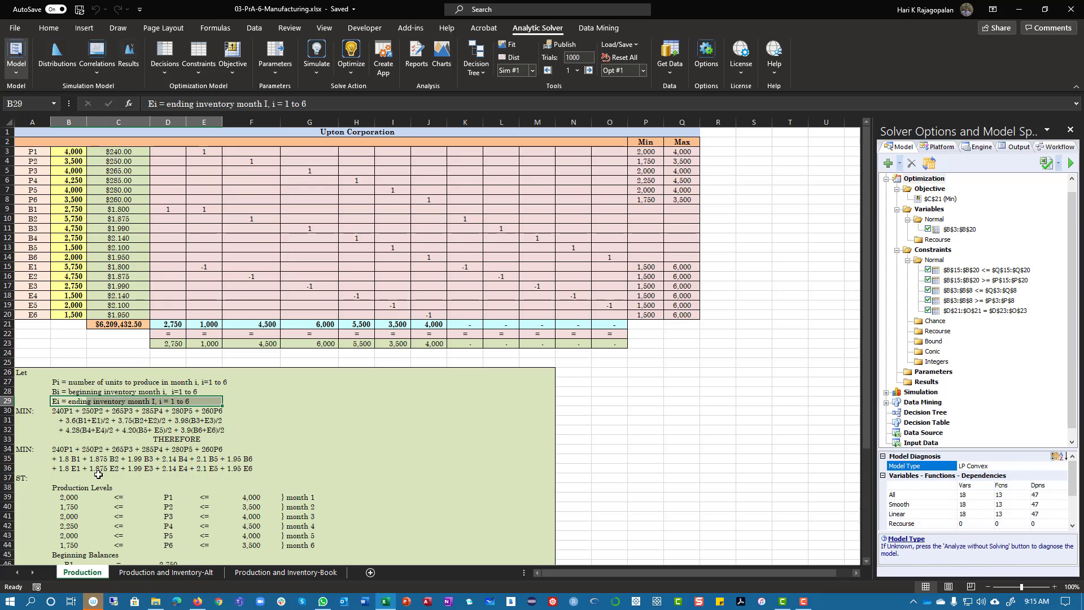
{"action": "scroll", "coordinate": [83, 476], "scroll_direction": "down", "scroll_amount": 4}
{"action": "left_click", "coordinate": [69, 460]}
{"action": "left_click", "coordinate": [68, 469]}
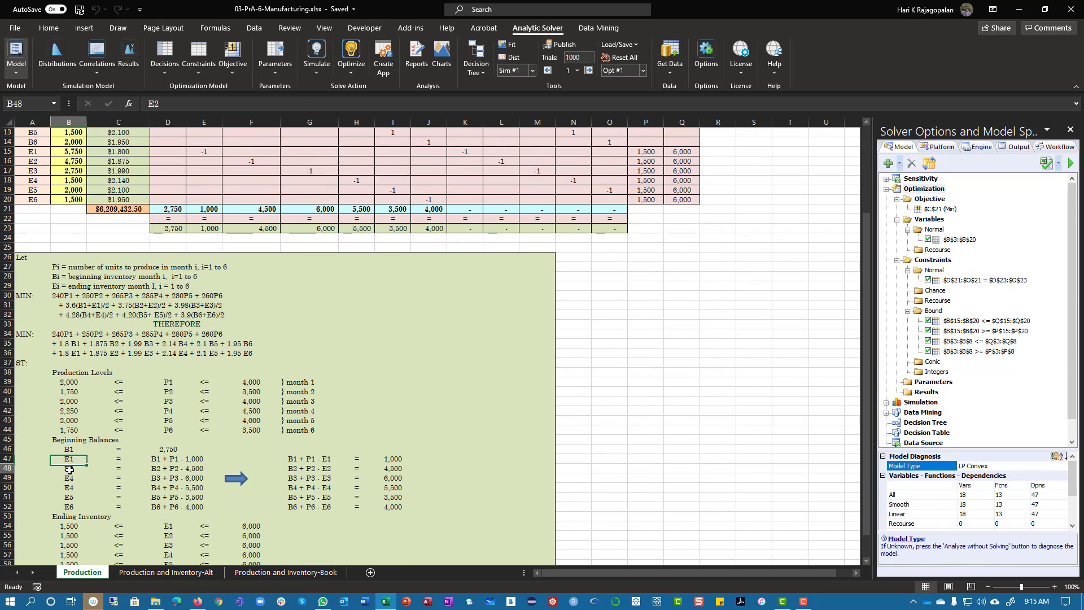
{"action": "left_click", "coordinate": [68, 479]}
{"action": "left_click", "coordinate": [67, 495]}
{"action": "left_click", "coordinate": [72, 460]}
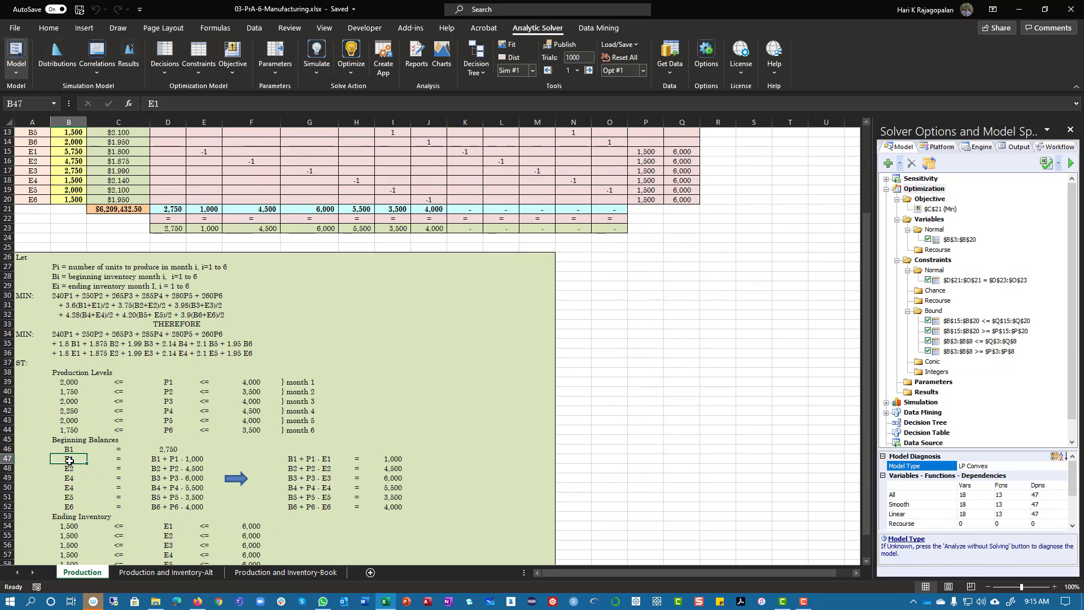
{"action": "left_click", "coordinate": [70, 469]}
{"action": "left_click", "coordinate": [70, 478]}
{"action": "left_click", "coordinate": [71, 488]}
{"action": "left_click", "coordinate": [74, 496]}
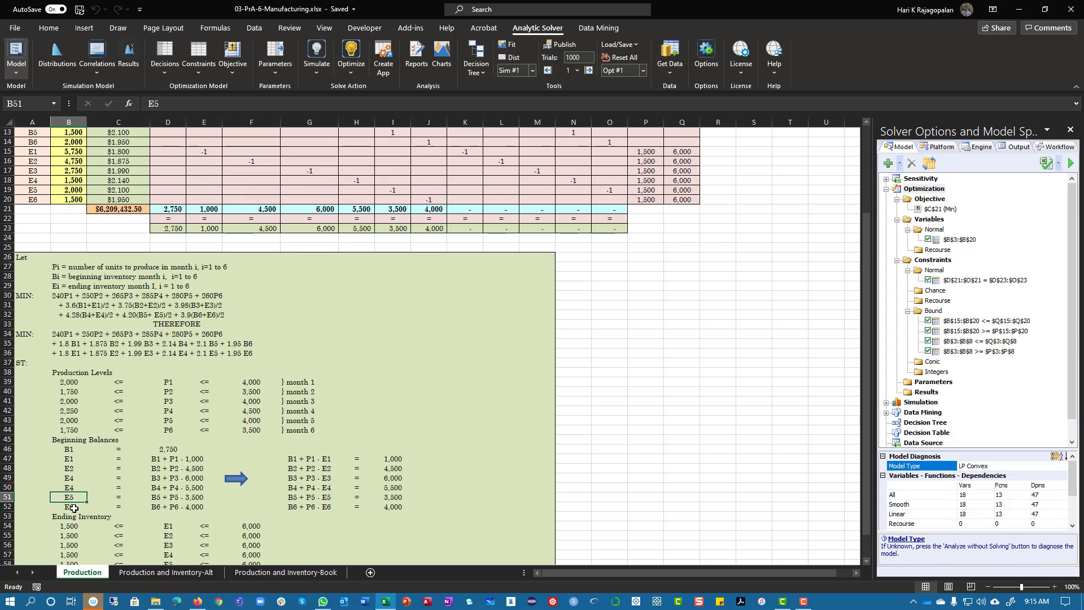
{"action": "left_click", "coordinate": [73, 507]}
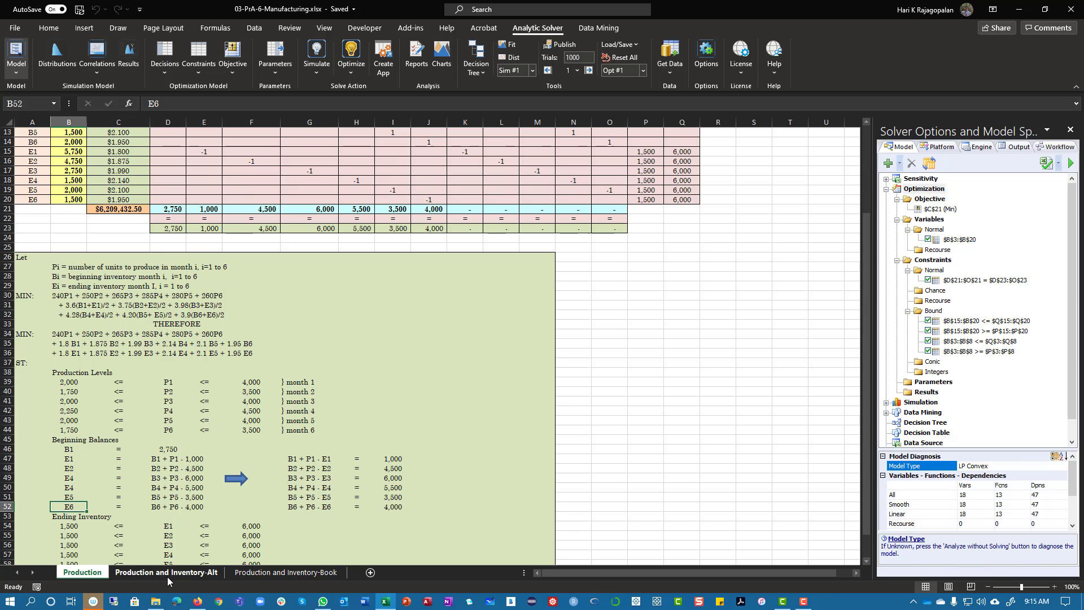
Examine the average inventory cost terms in rows 24 and 25 and the model table in A3:M17 on the Production and Inventory-Alt sheet.
{"action": "left_click", "coordinate": [166, 576]}
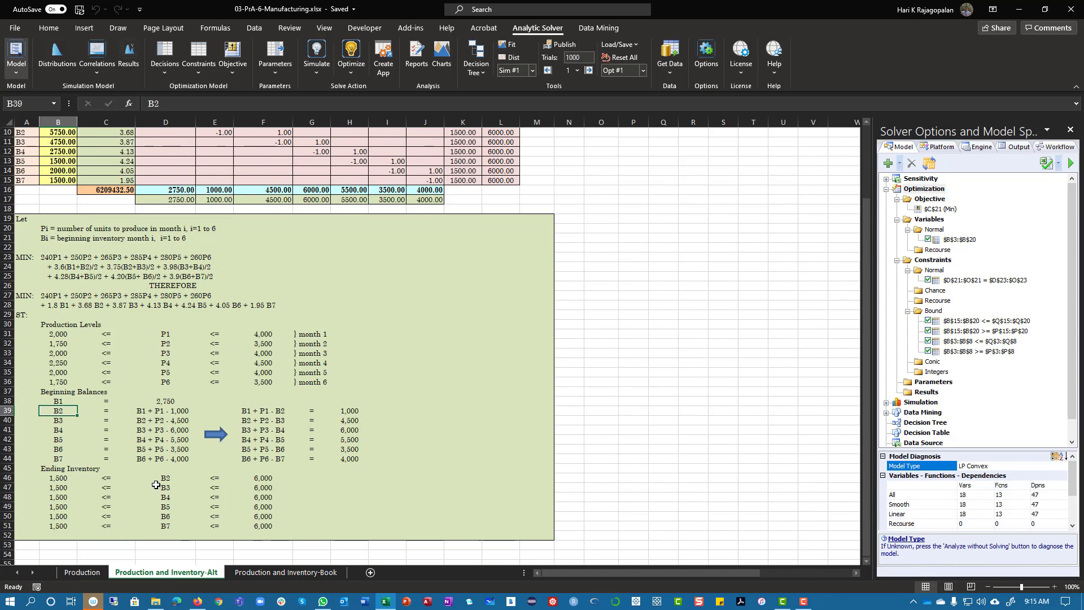
{"action": "left_click_drag", "start_coordinate": [59, 266], "coordinate": [213, 273]}
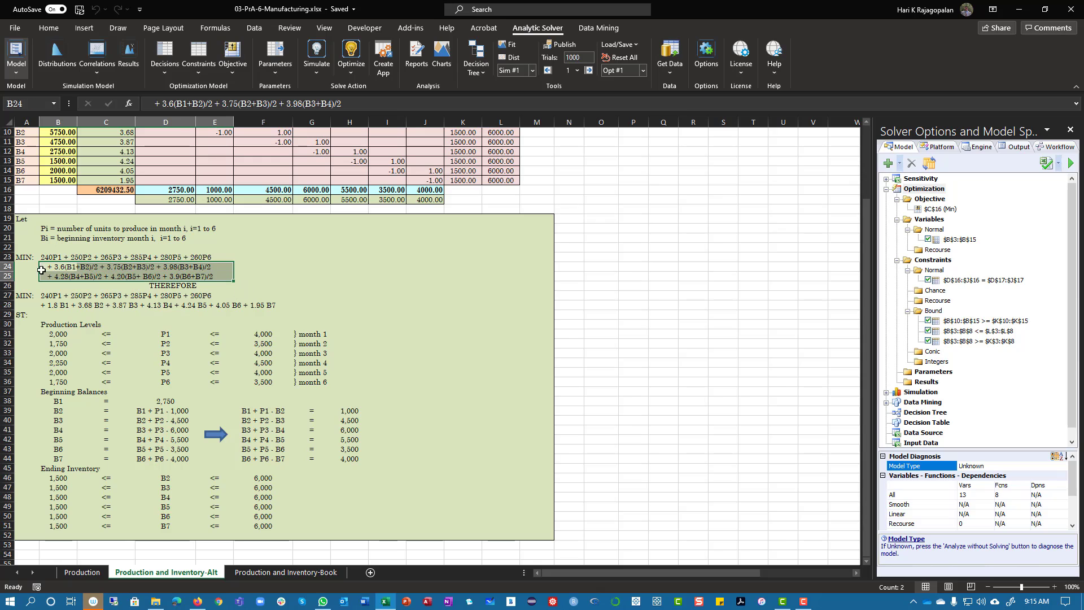
{"action": "left_click", "coordinate": [89, 267]}
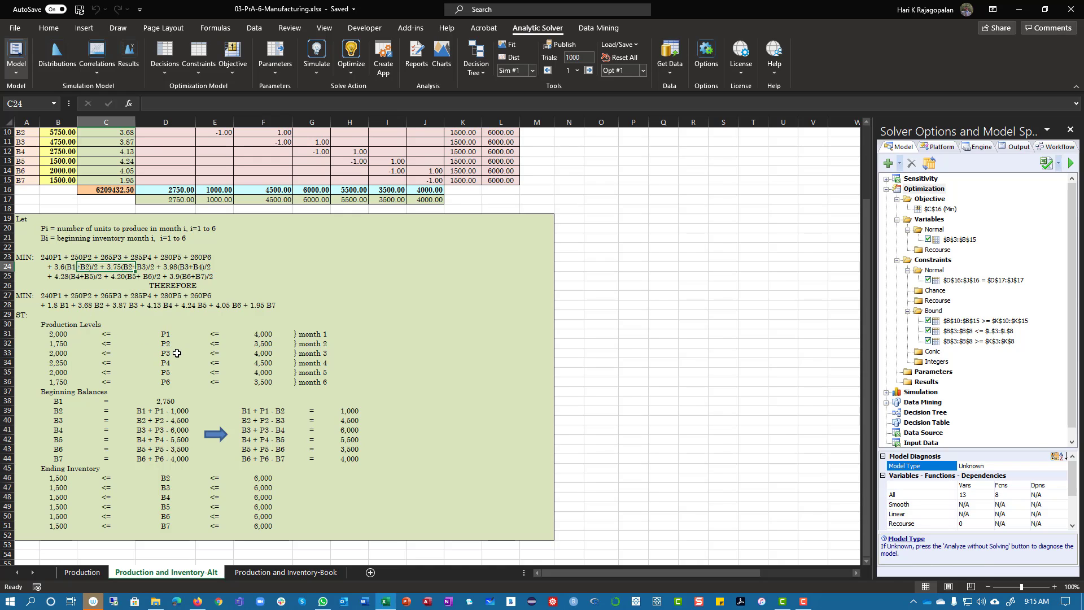
{"action": "scroll", "coordinate": [173, 350], "scroll_direction": "up", "scroll_amount": 3}
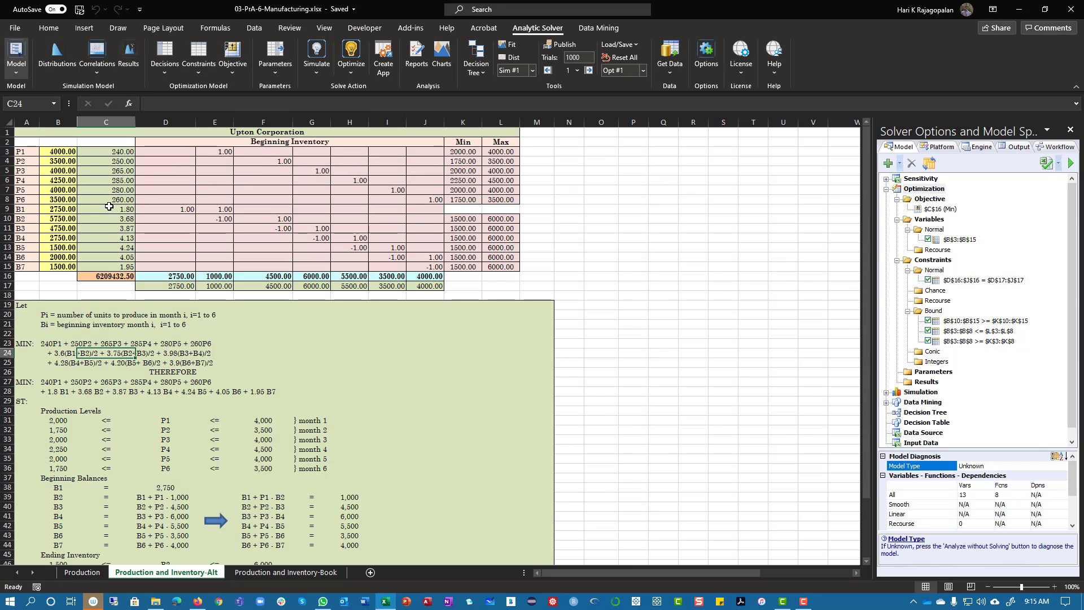
{"action": "left_click_drag", "start_coordinate": [23, 152], "coordinate": [537, 285]}
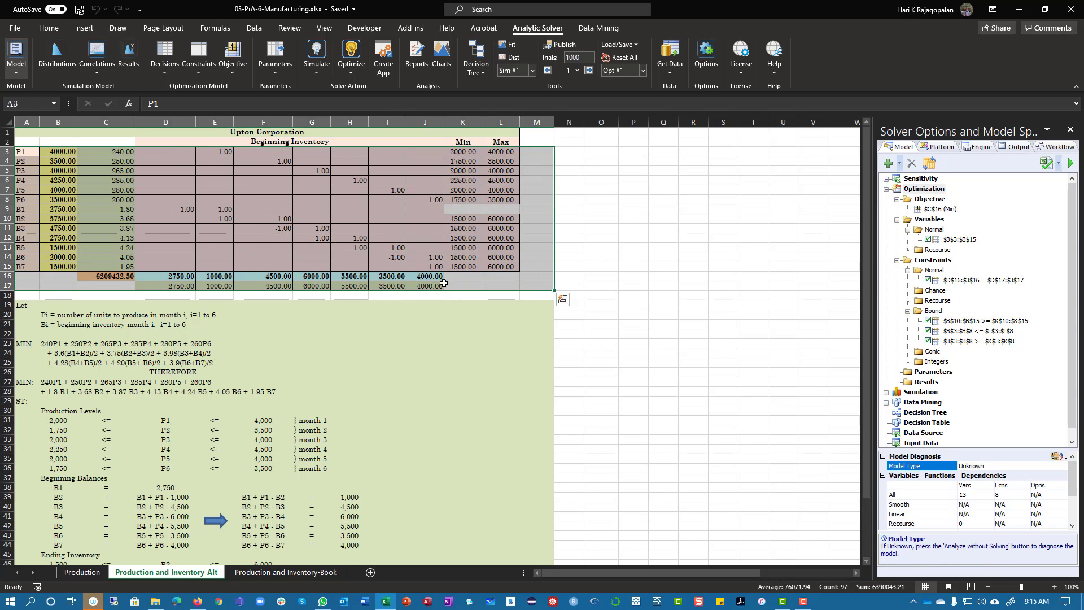
Check the total cost formula in C16 and format the costs and total in C3:C16 as Currency.
{"action": "left_click", "coordinate": [109, 274]}
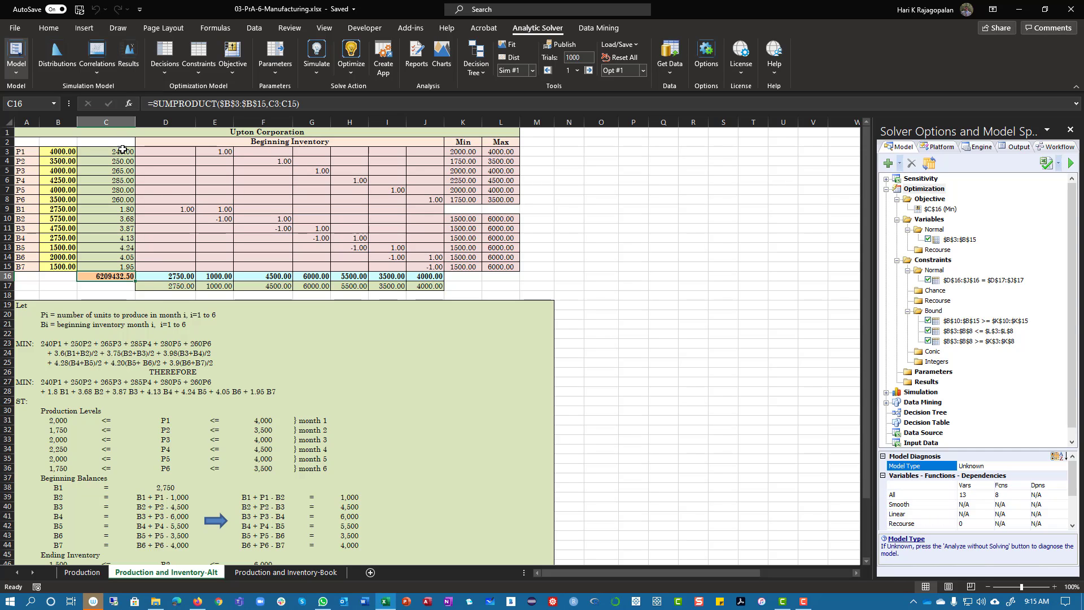
{"action": "left_click_drag", "start_coordinate": [121, 151], "coordinate": [113, 277]}
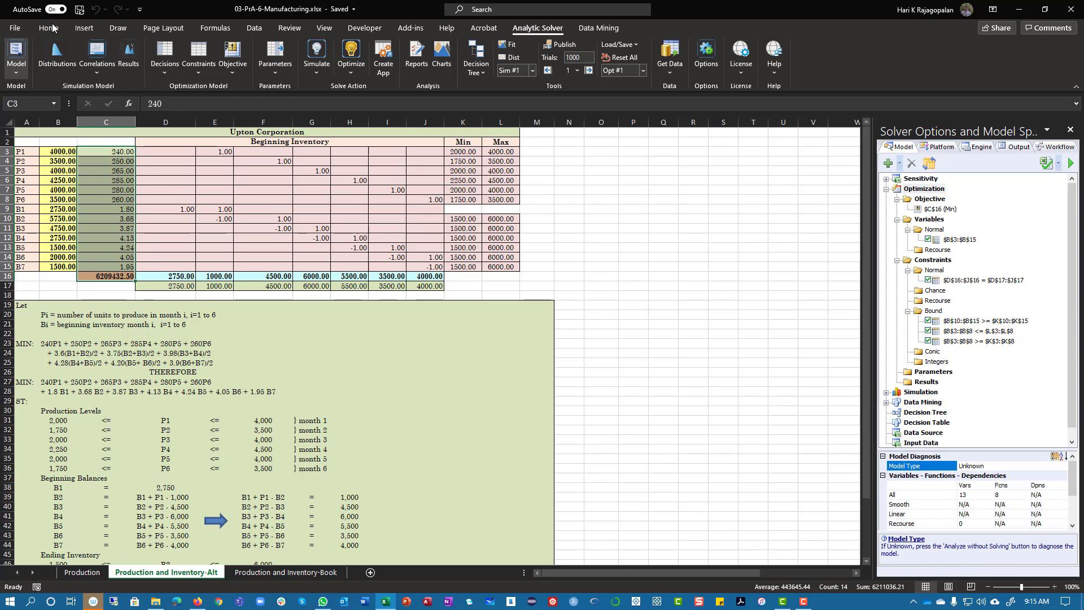
{"action": "left_click", "coordinate": [49, 27]}
{"action": "left_click", "coordinate": [451, 49]}
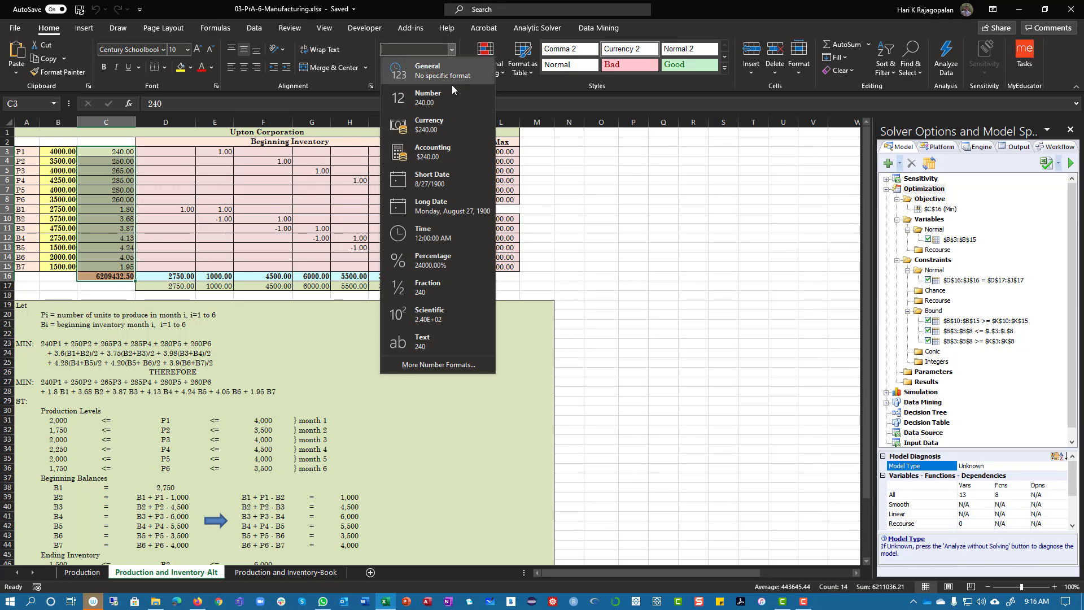
{"action": "left_click", "coordinate": [415, 125]}
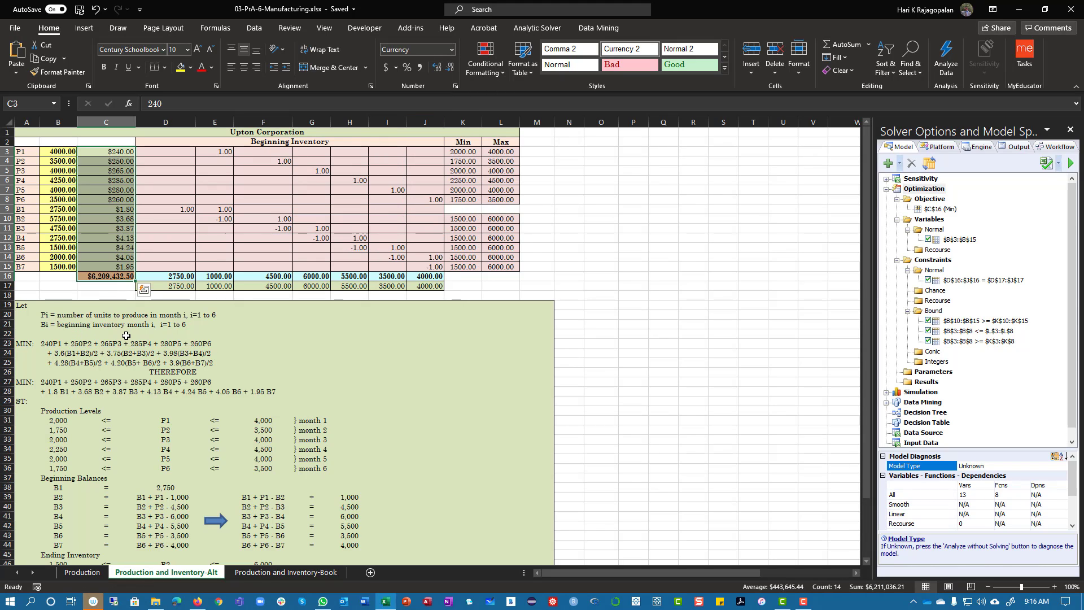
Read through the alternative sheet's written formulation and compare it with the one on the Production sheet.
{"action": "scroll", "coordinate": [134, 389], "scroll_direction": "down", "scroll_amount": 7}
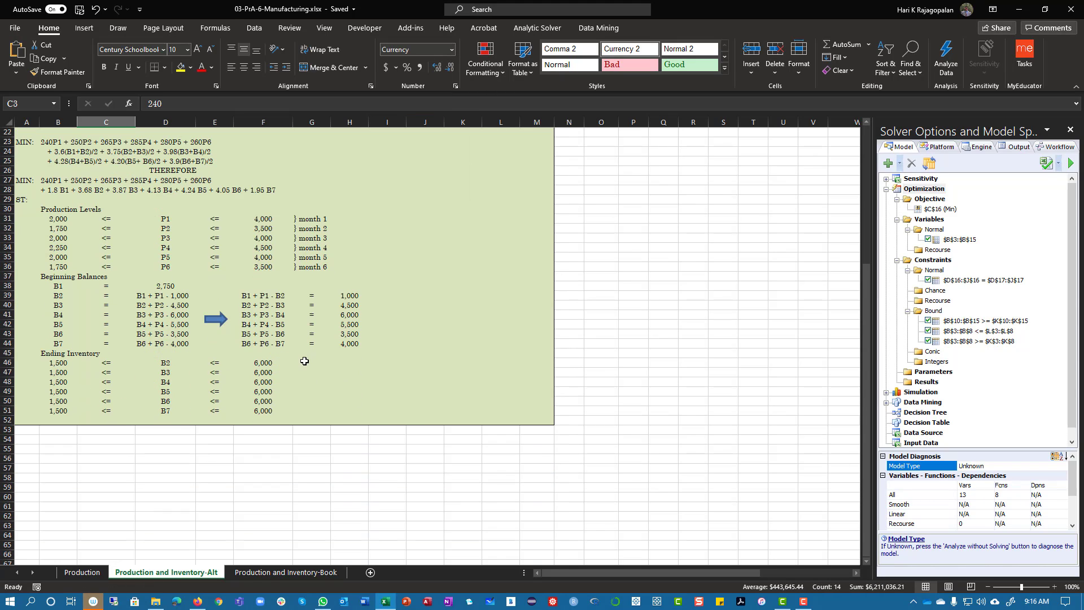
{"action": "scroll", "coordinate": [289, 389], "scroll_direction": "up", "scroll_amount": 7}
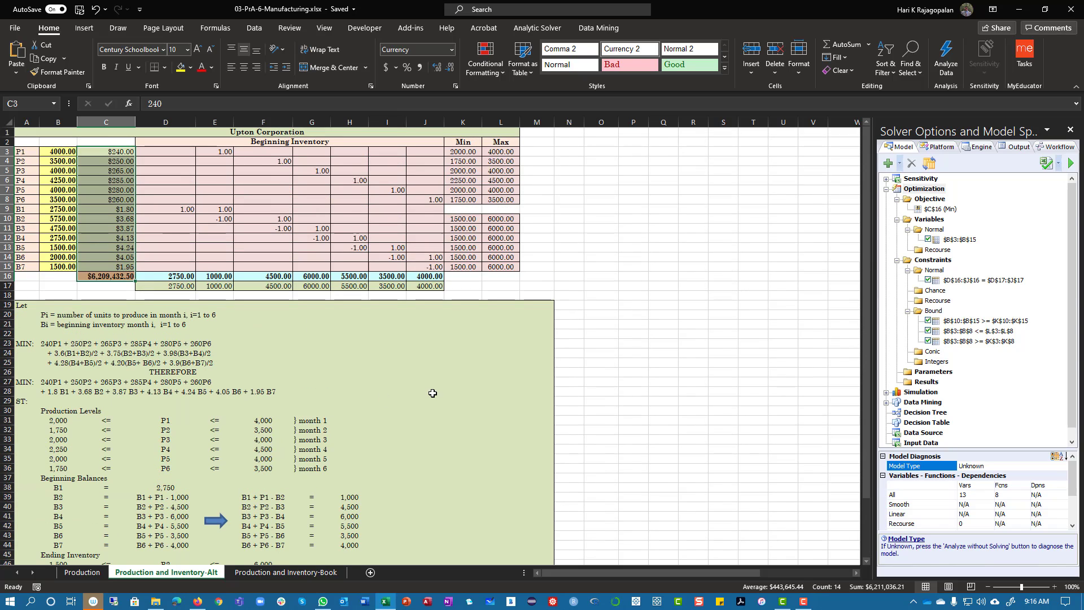
{"action": "scroll", "coordinate": [322, 388], "scroll_direction": "down", "scroll_amount": 5}
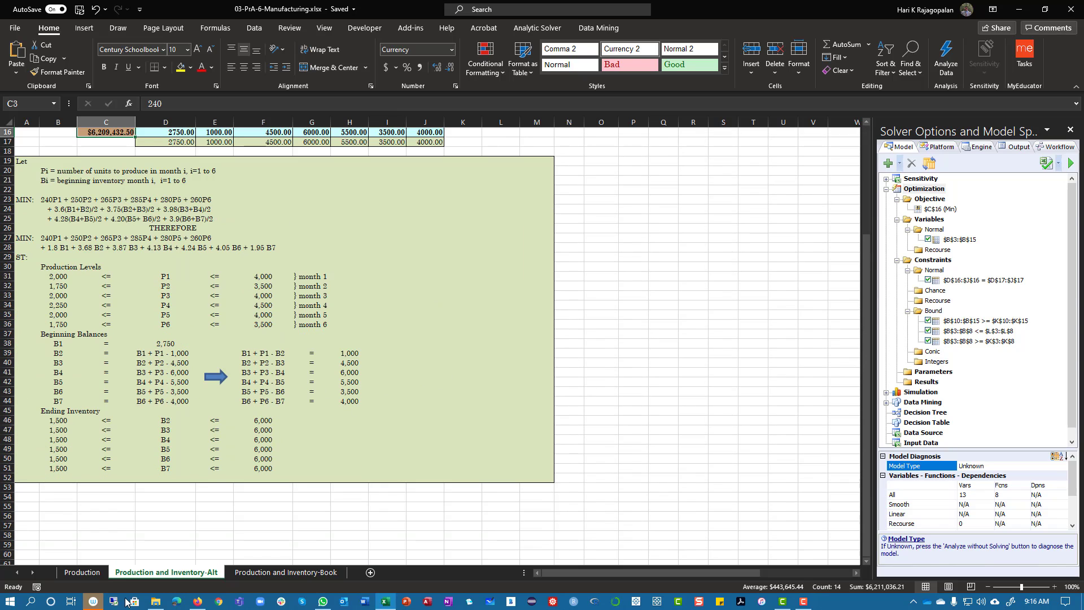
{"action": "left_click", "coordinate": [82, 572]}
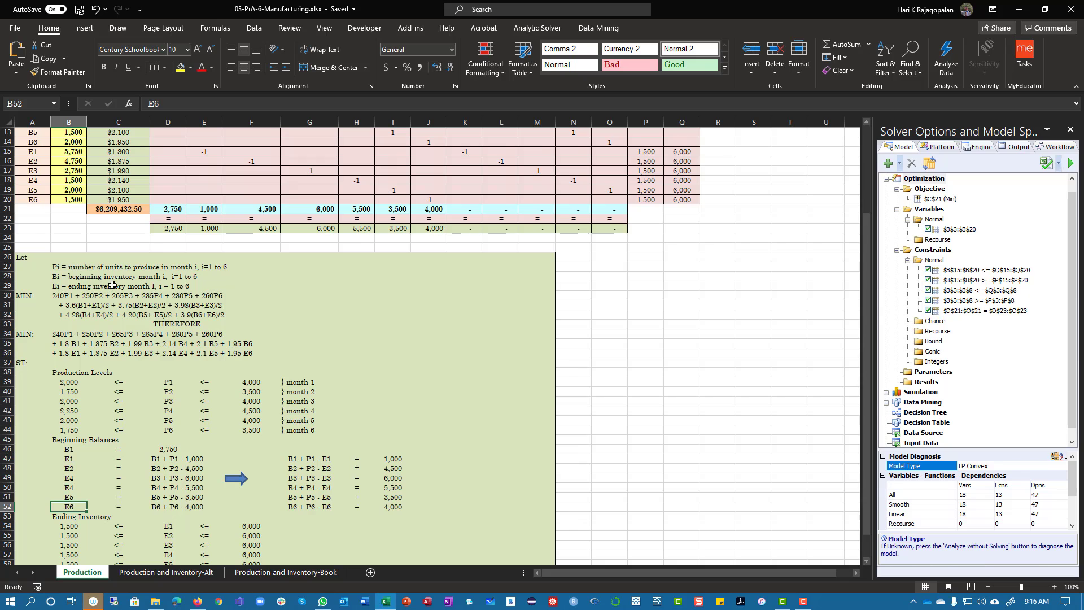
{"action": "scroll", "coordinate": [184, 362], "scroll_direction": "down", "scroll_amount": 6}
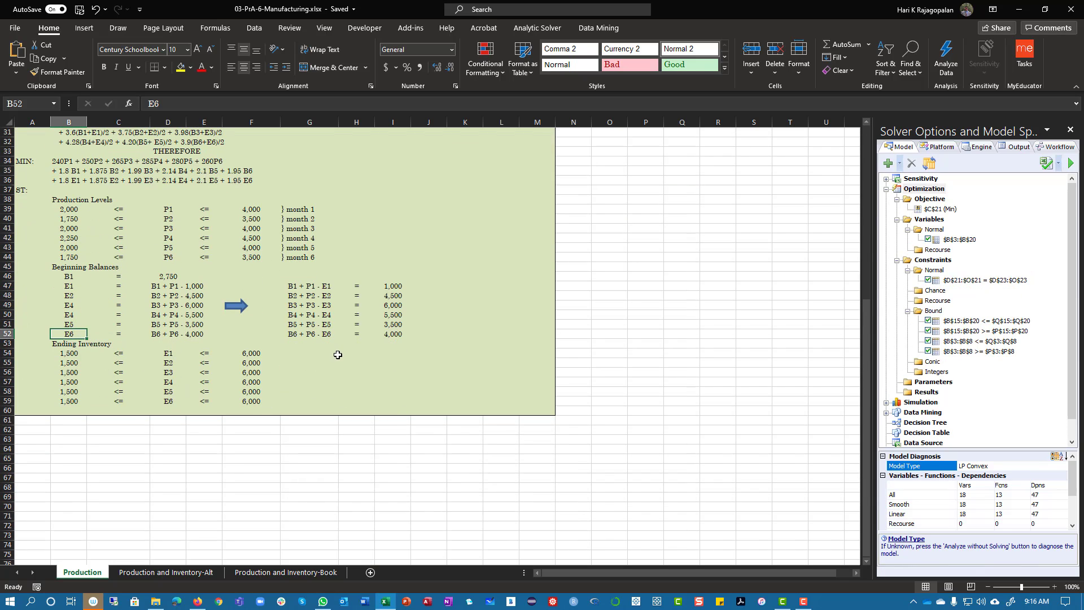
Draft the equations linking ending and beginning inventories in G54:G56 of the Production sheet, with E3 = B2 in G55.
{"action": "left_click", "coordinate": [305, 351]}
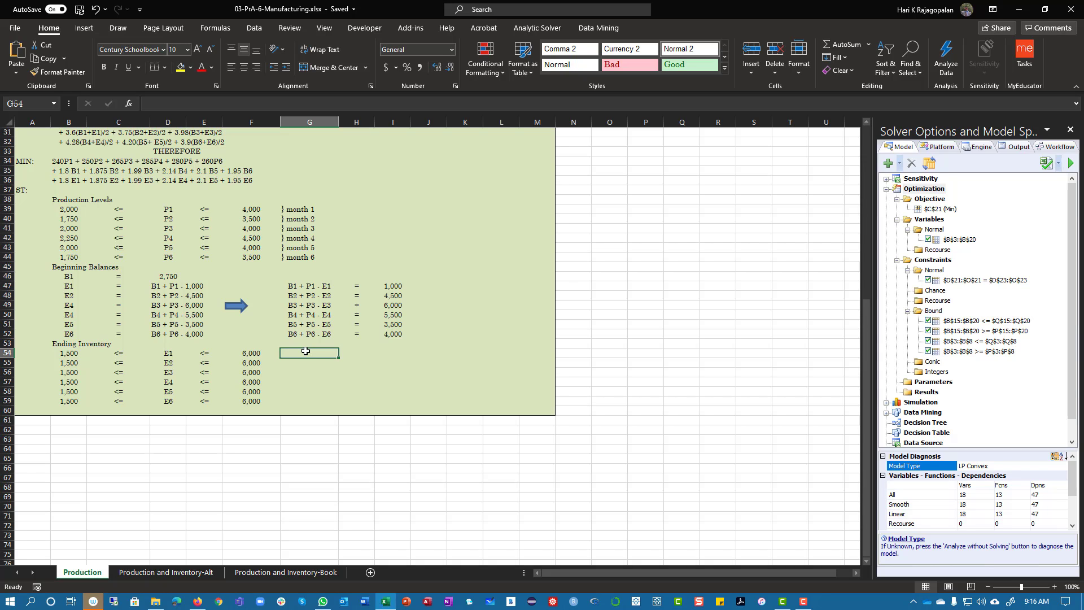
{"action": "type", "text": "E2"}
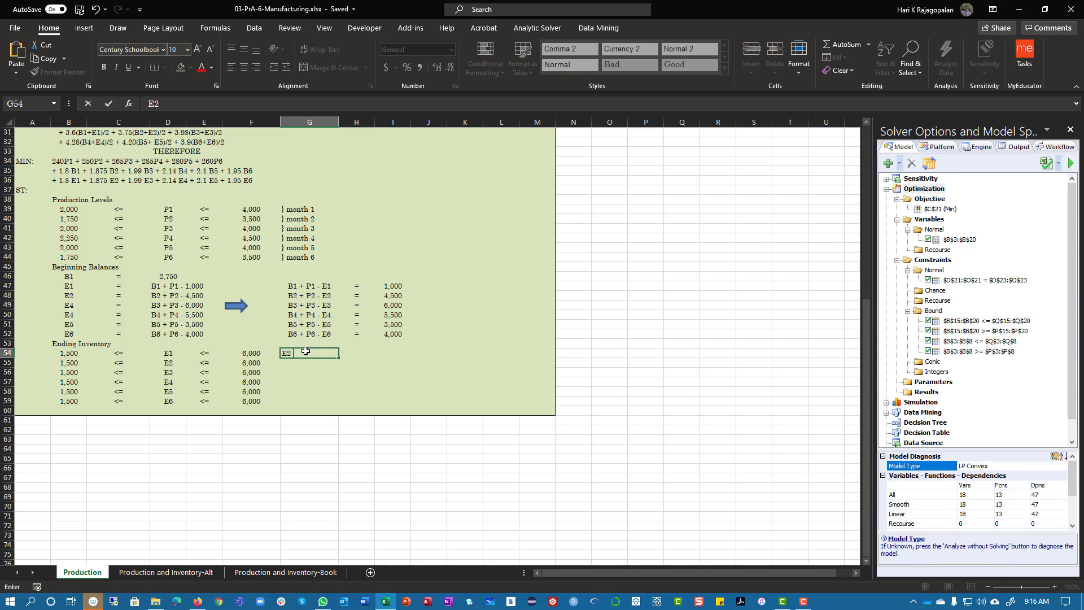
{"action": "type", "text": " = B"}
{"action": "key", "text": "Return"}
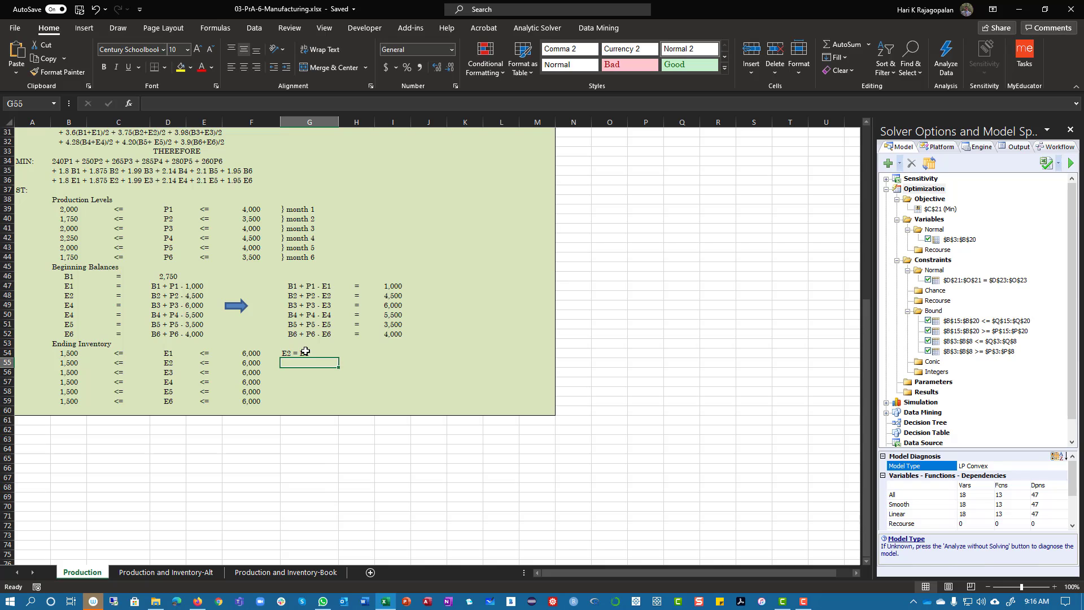
{"action": "type", "text": "E3 = B2"}
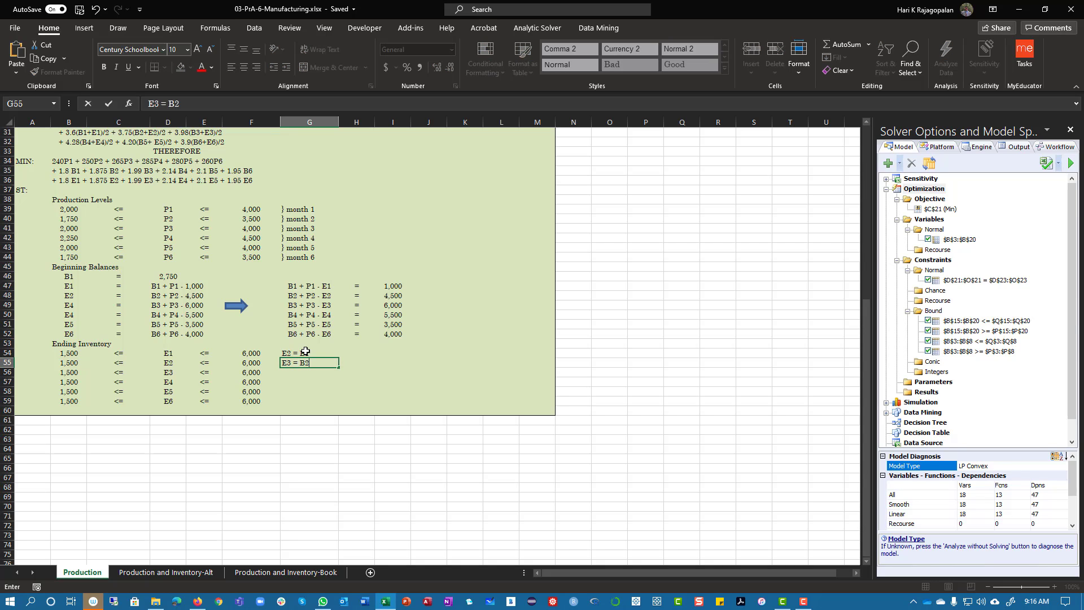
{"action": "key", "text": "Return"}
{"action": "type", "text": "E4 "}
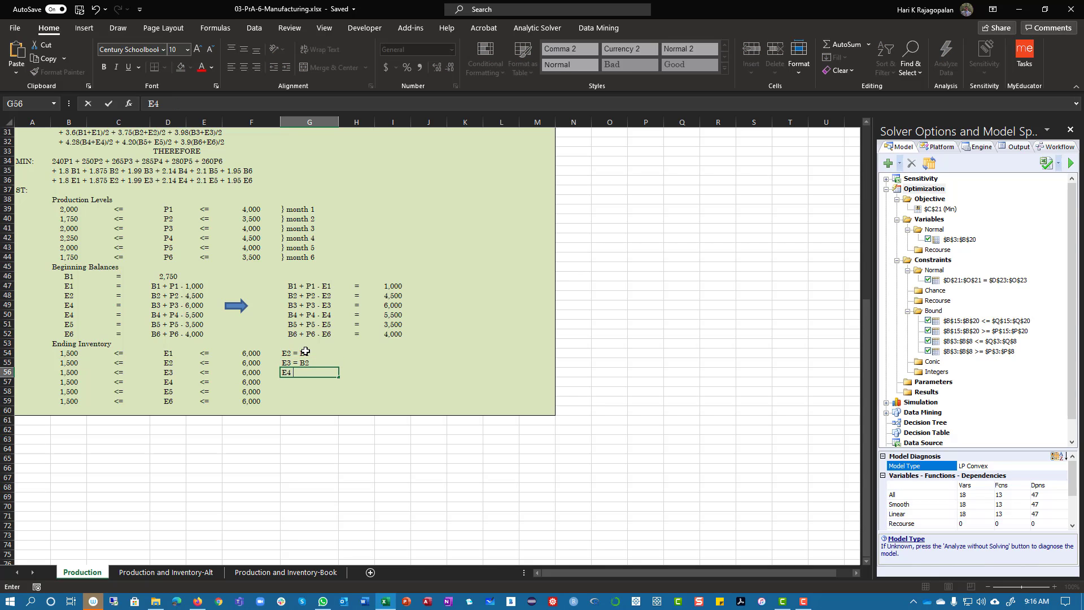
{"action": "type", "text": "= B"}
Correct the inventory linking equations in G54:G56 to E1 = B2, E2 = B3 and E3 = B4.
{"action": "double_click", "coordinate": [291, 353]}
{"action": "key", "text": "BackSpace"}
{"action": "type", "text": "1"}
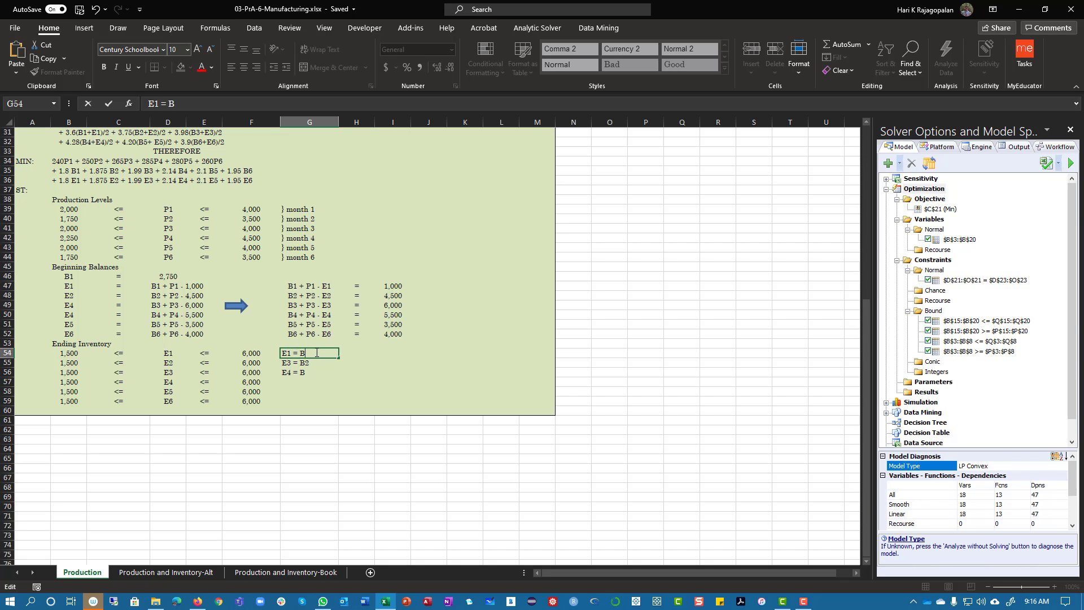
{"action": "key", "text": "Return"}
{"action": "key", "text": "F2"}
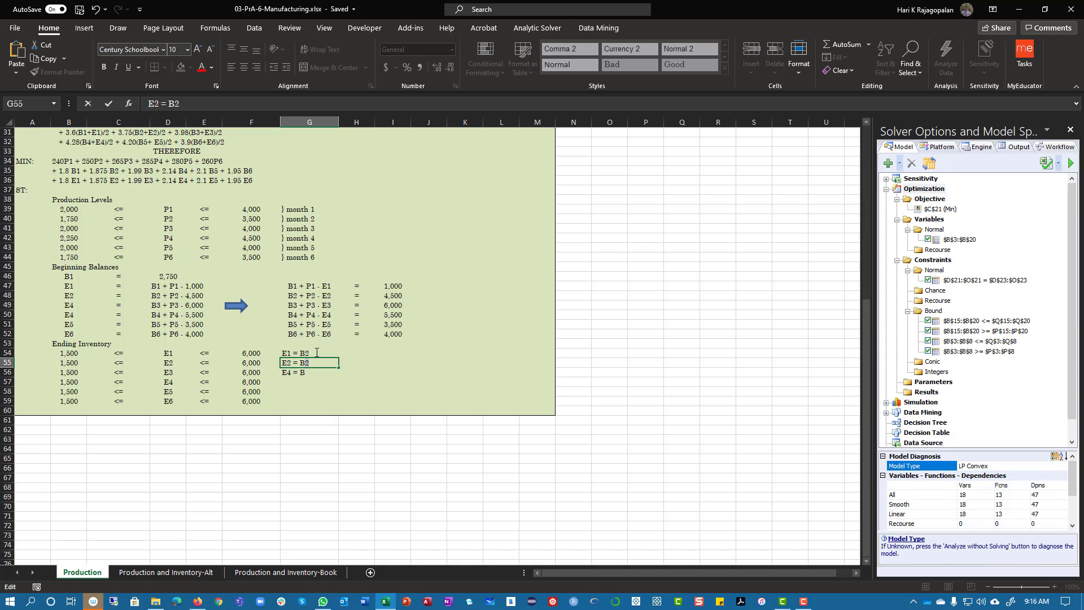
{"action": "key", "text": "Return"}
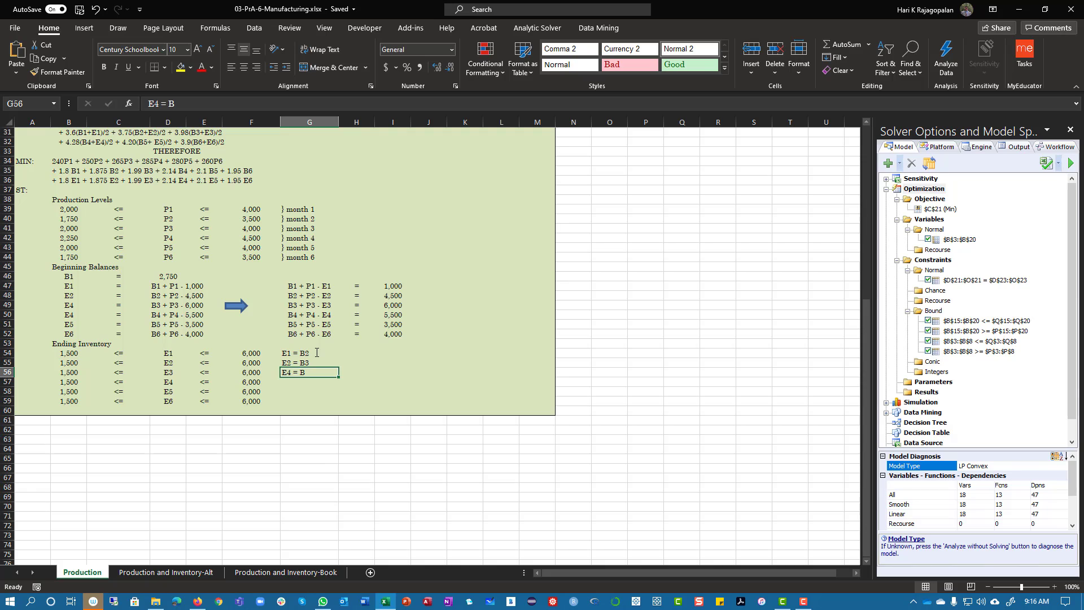
{"action": "key", "text": "F2"}
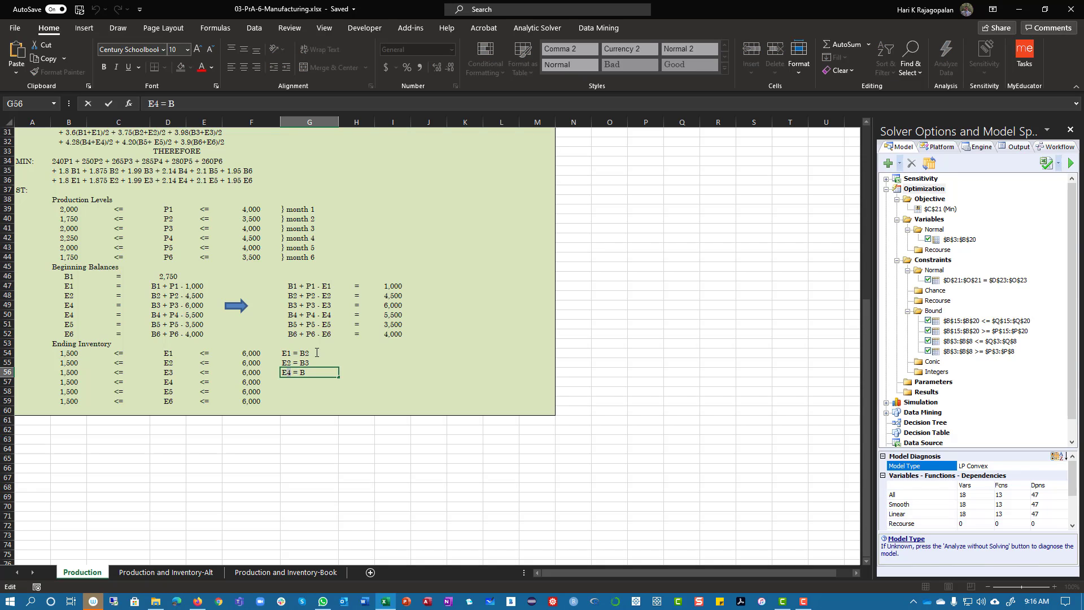
{"action": "type", "text": "4"}
{"action": "key", "text": "Return"}
Complete the list of linking equations with E4 = B5 in G57 and E5 = B6 in G58.
{"action": "type", "text": "E4 ="}
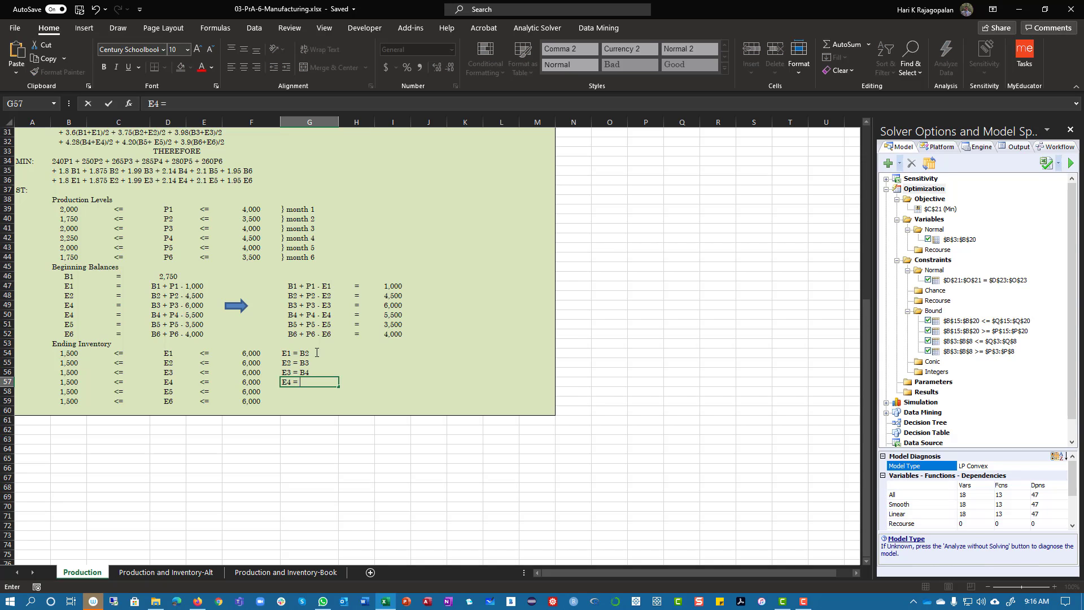
{"action": "type", "text": " B5"}
{"action": "key", "text": "Return"}
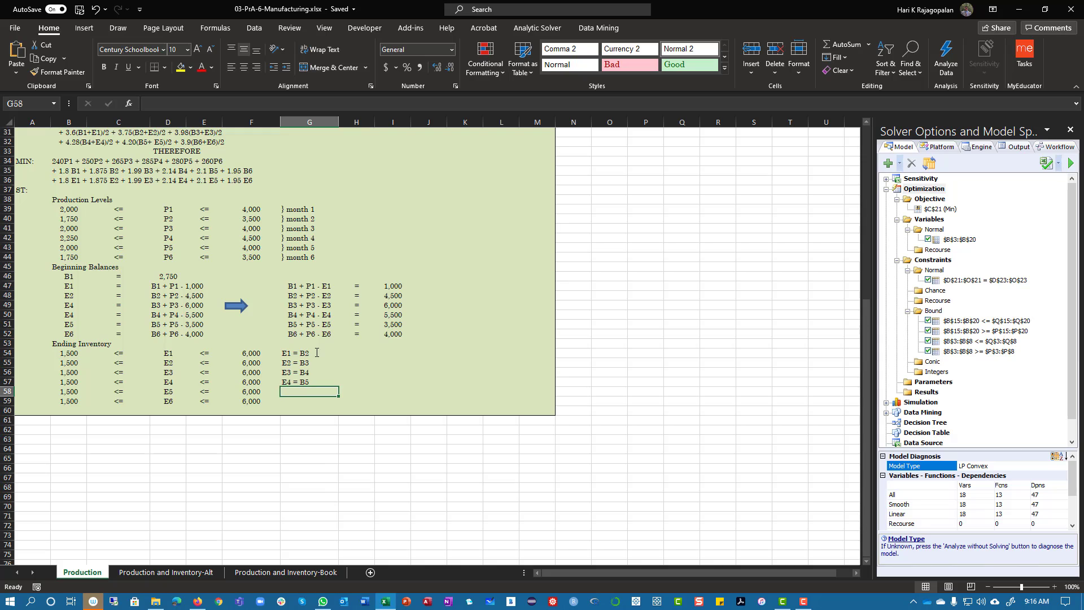
{"action": "type", "text": "E5"}
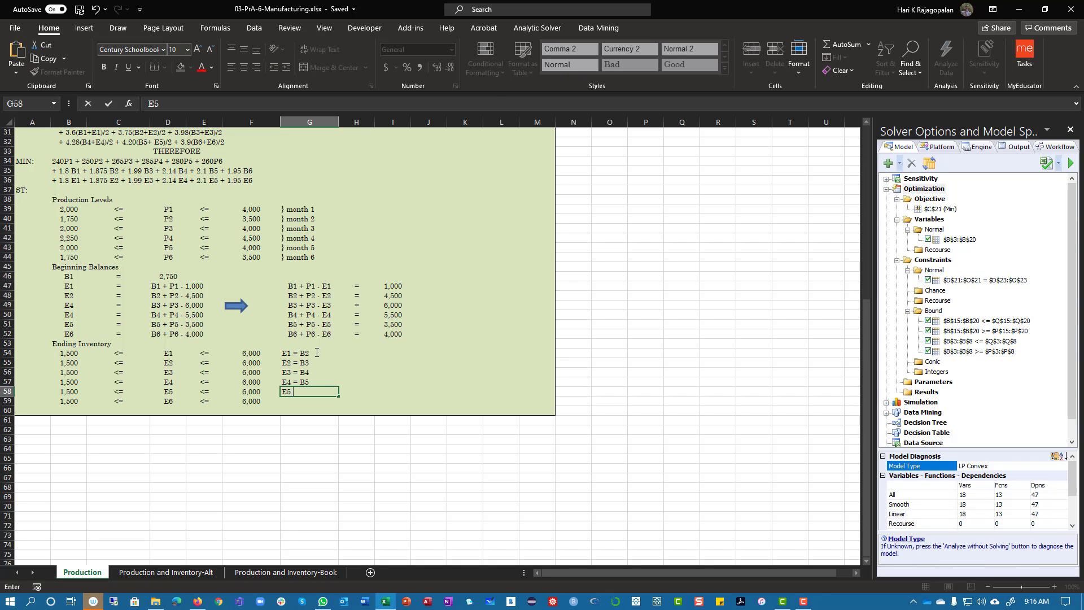
{"action": "type", "text": " = B6"}
{"action": "key", "text": "Return"}
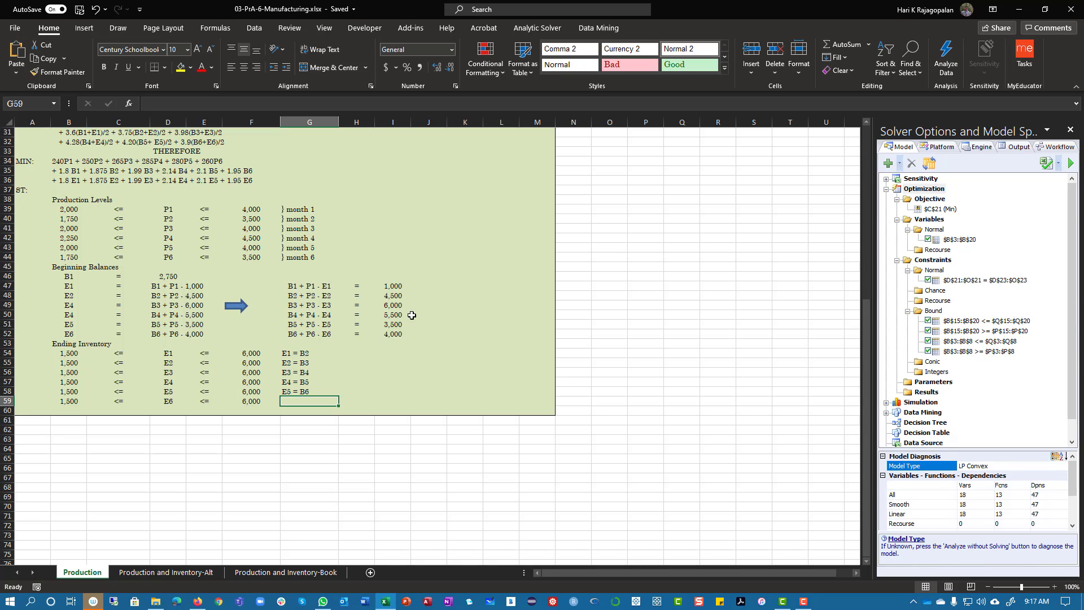
Compare the linking equations in G54:G58 with the coefficients of the last constraint column in O14:O19 of the model table.
{"action": "scroll", "coordinate": [341, 431], "scroll_direction": "up", "scroll_amount": 1}
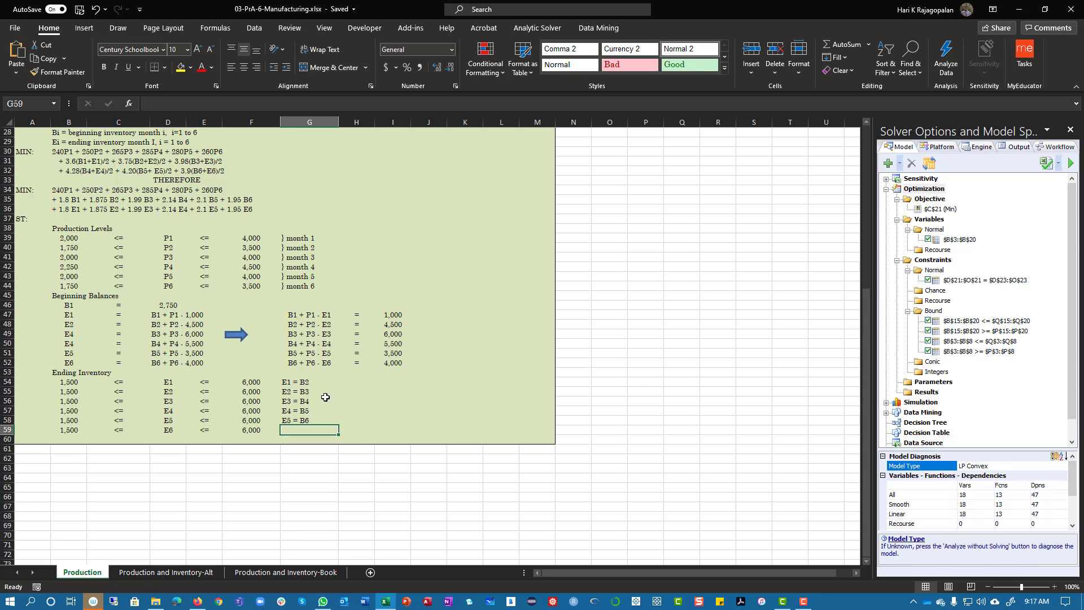
{"action": "left_click_drag", "start_coordinate": [299, 382], "coordinate": [308, 420]}
{"action": "scroll", "coordinate": [325, 440], "scroll_direction": "up", "scroll_amount": 7}
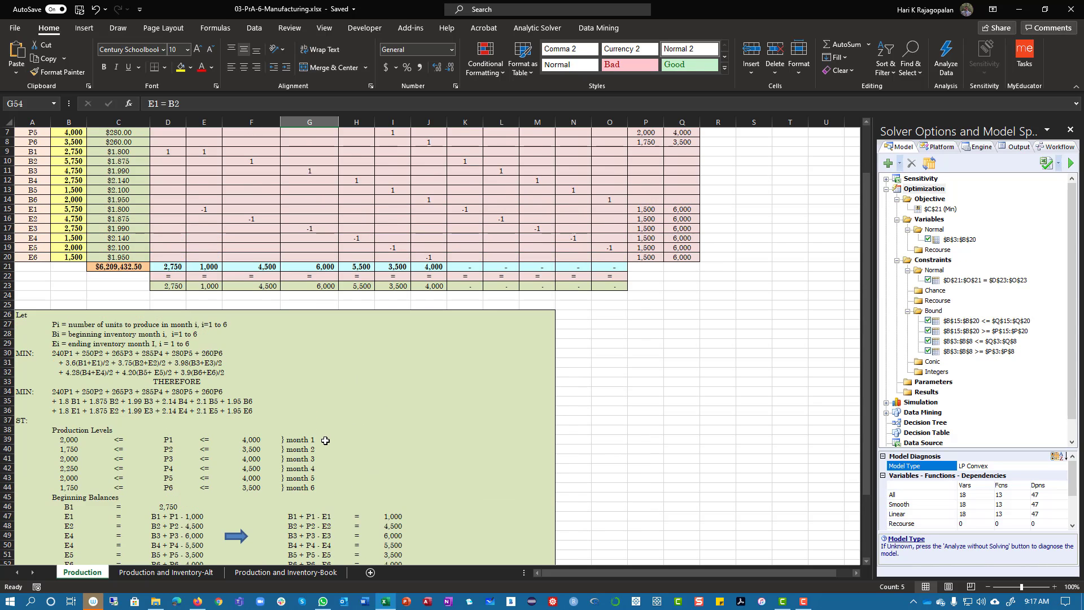
{"action": "scroll", "coordinate": [325, 440], "scroll_direction": "up", "scroll_amount": 2}
{"action": "left_click_drag", "start_coordinate": [610, 303], "coordinate": [607, 258]}
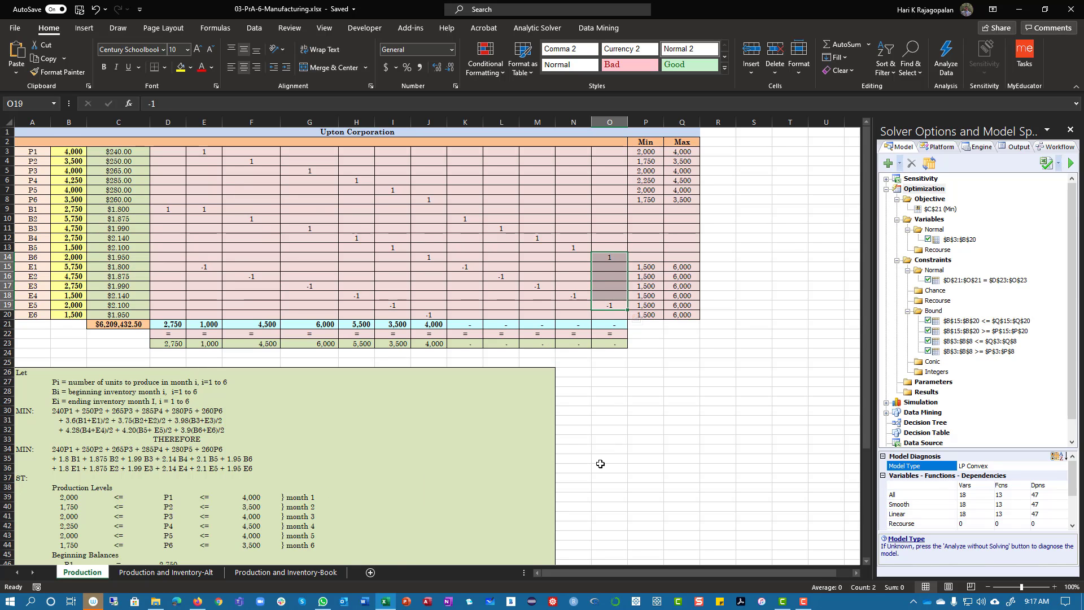
Add the heading "Ending Inventory = Beg Inventory of next month" in G53 above the linking equations.
{"action": "scroll", "coordinate": [246, 499], "scroll_direction": "down", "scroll_amount": 16}
{"action": "scroll", "coordinate": [249, 497], "scroll_direction": "up", "scroll_amount": 4}
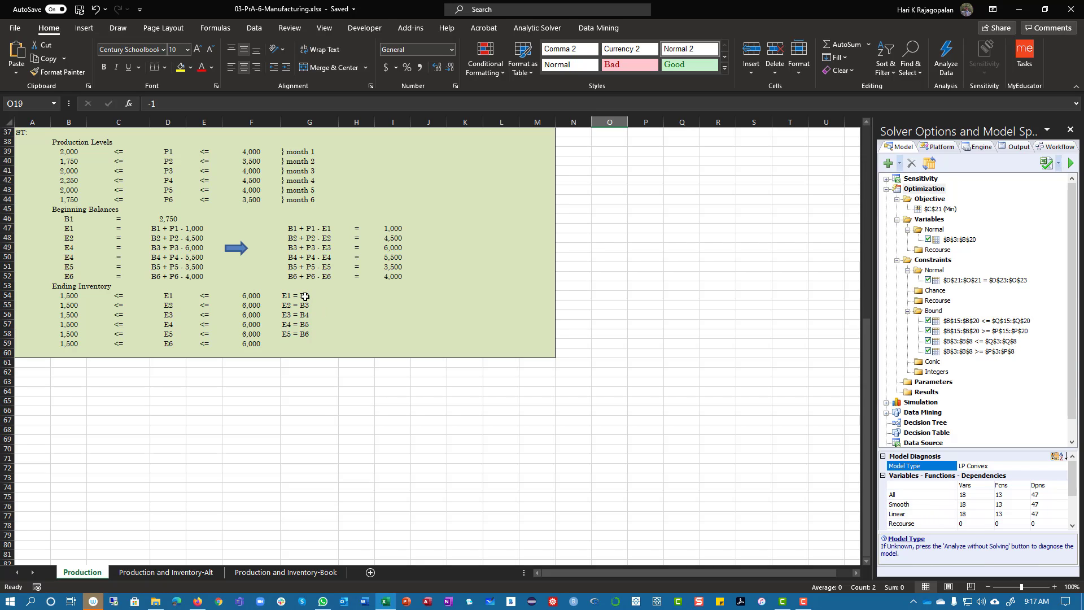
{"action": "left_click", "coordinate": [290, 286]}
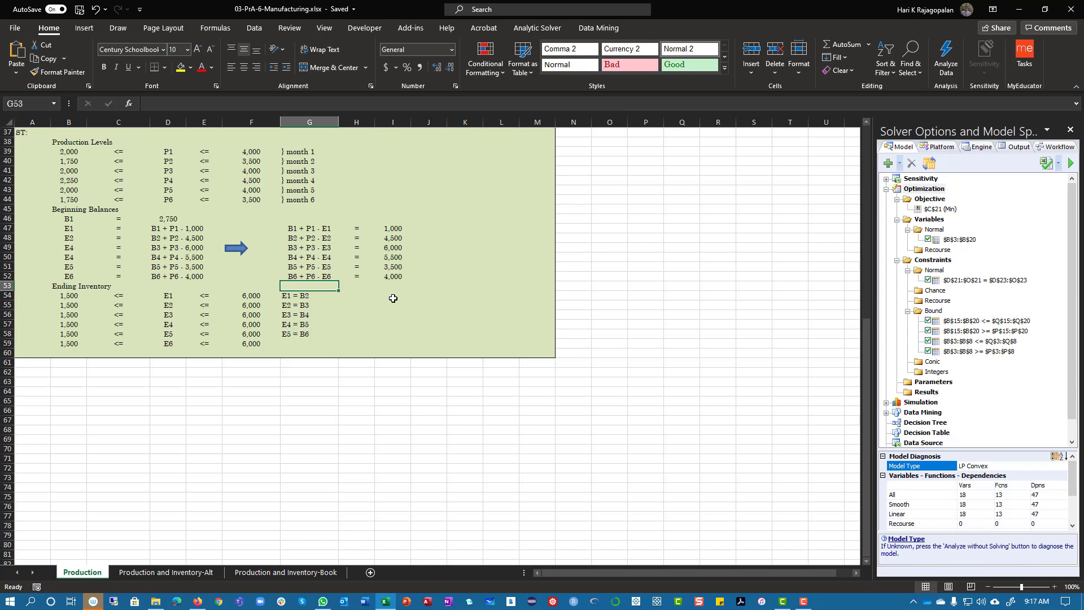
{"action": "type", "text": "Ending Invent"}
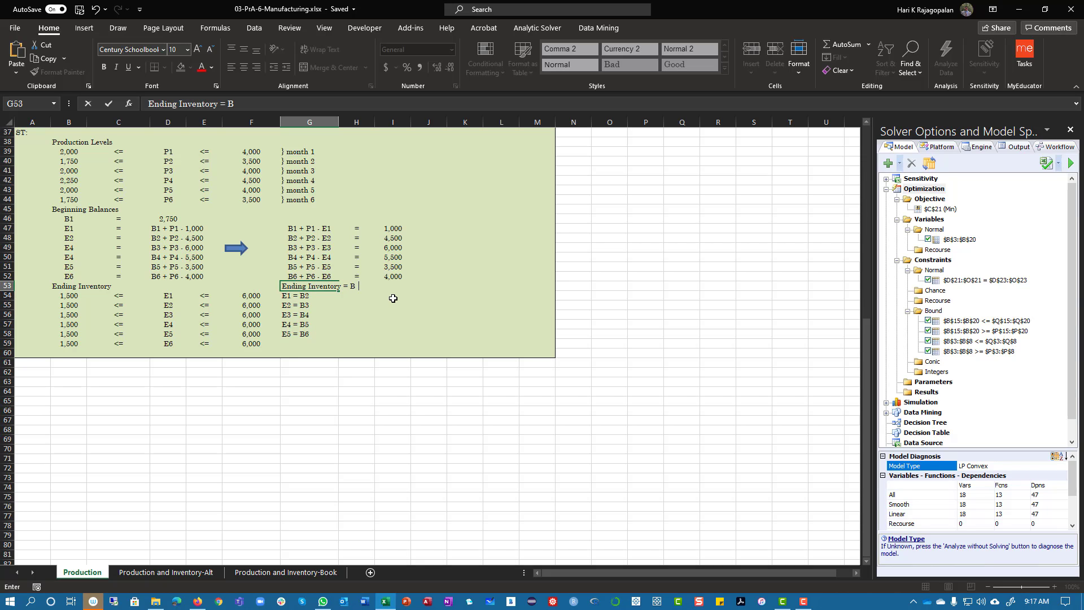
{"action": "type", "text": "ory = Beg Invenot"}
{"action": "key", "text": "BackSpace"}
{"action": "key", "text": "BackSpace"}
{"action": "type", "text": "tory of next "}
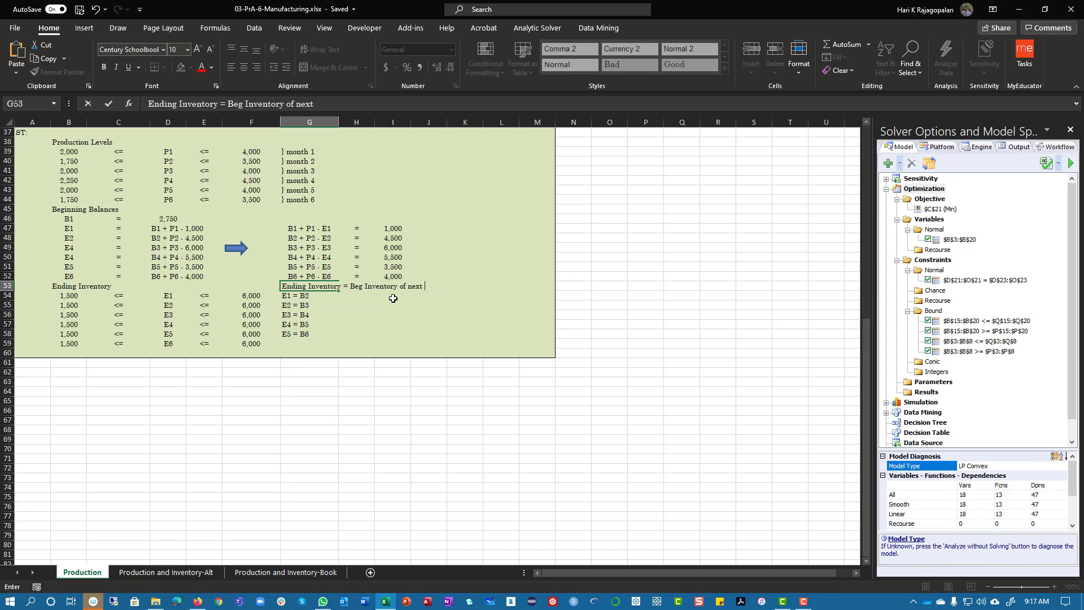
{"action": "type", "text": "month"}
{"action": "key", "text": "Return"}
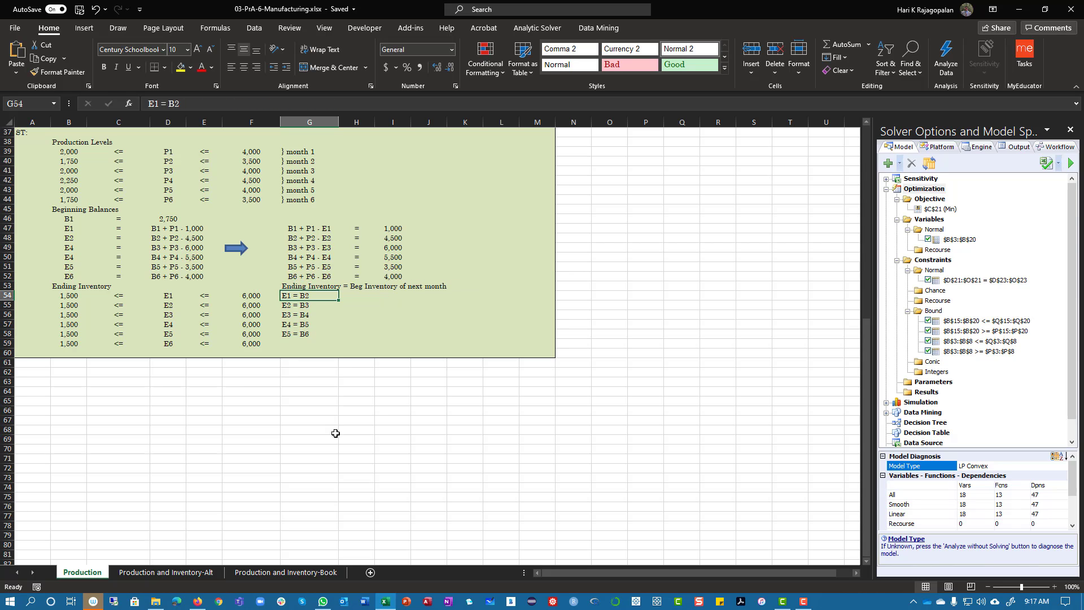
Compare the Production and Inventory-Alt and Production and Inventory-Book sheets, and check the first balance equation in B39:D39 of the Alt sheet.
{"action": "left_click", "coordinate": [166, 573]}
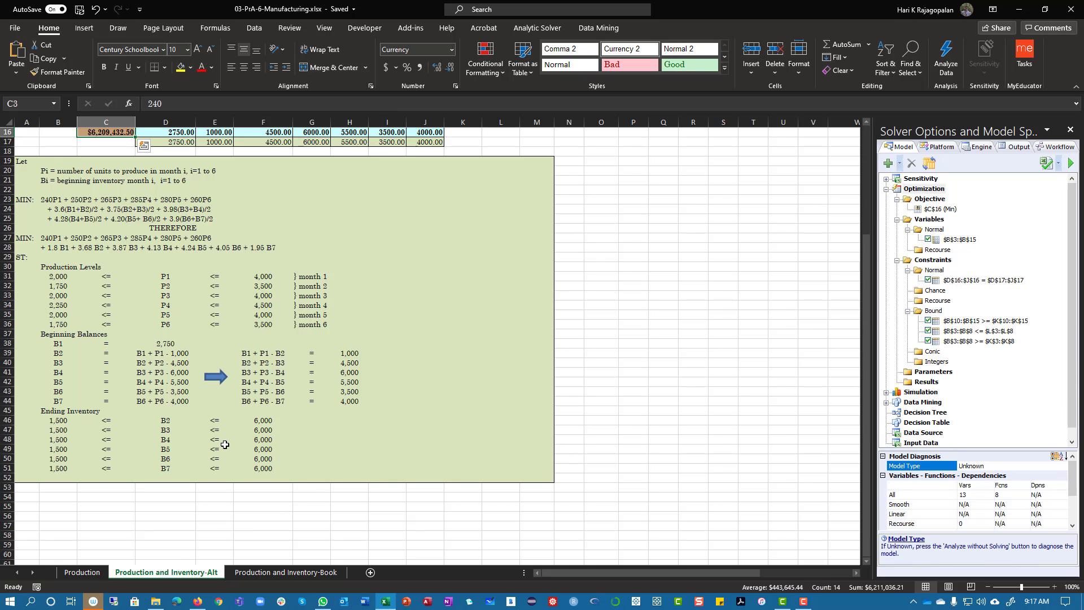
{"action": "left_click", "coordinate": [309, 572]}
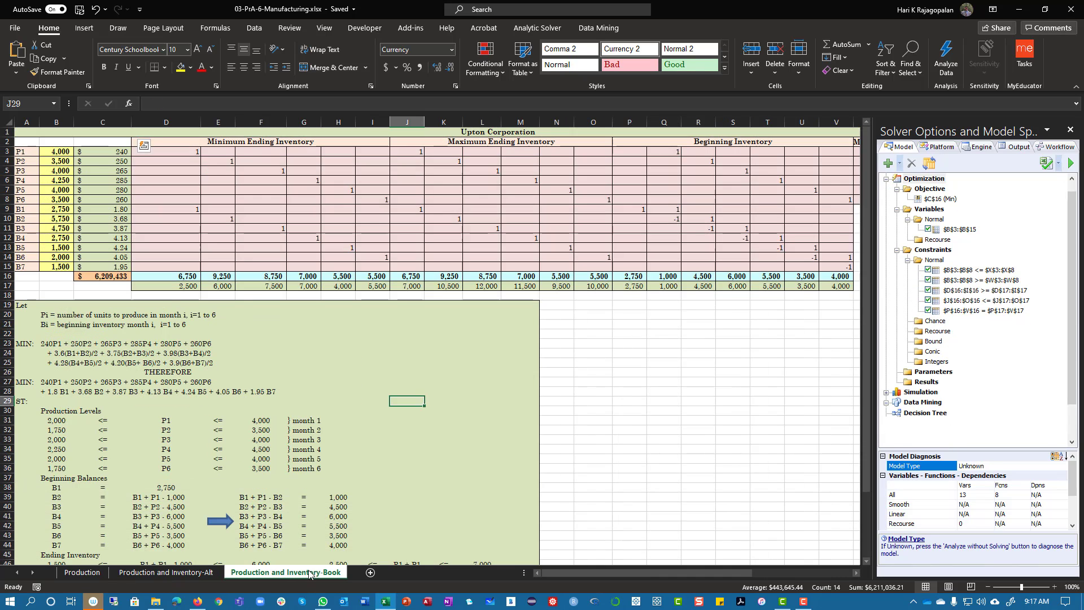
{"action": "left_click", "coordinate": [170, 572]}
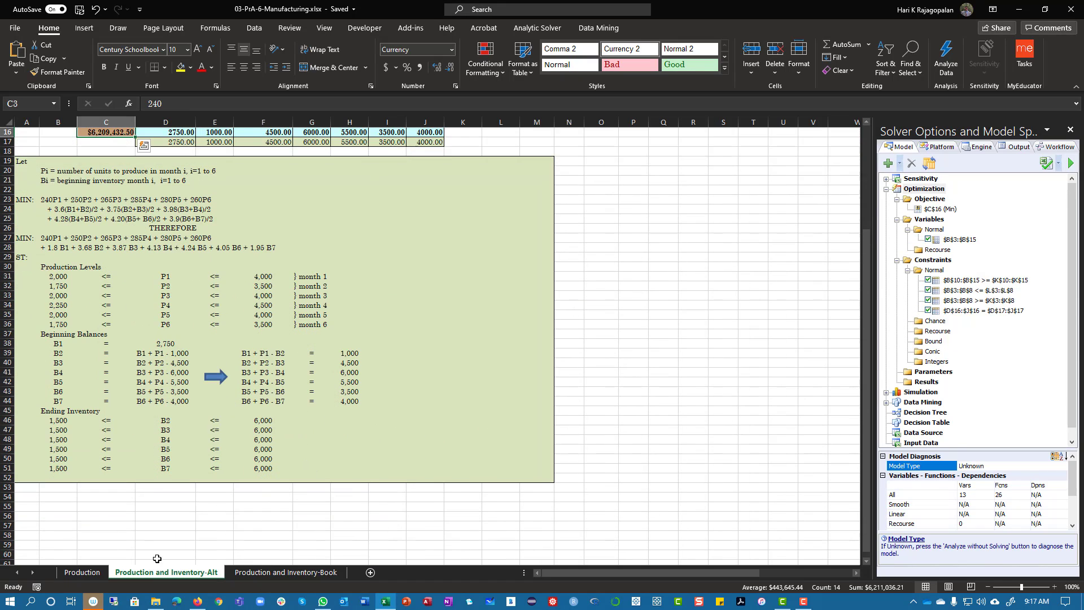
{"action": "left_click_drag", "start_coordinate": [54, 353], "coordinate": [192, 353]}
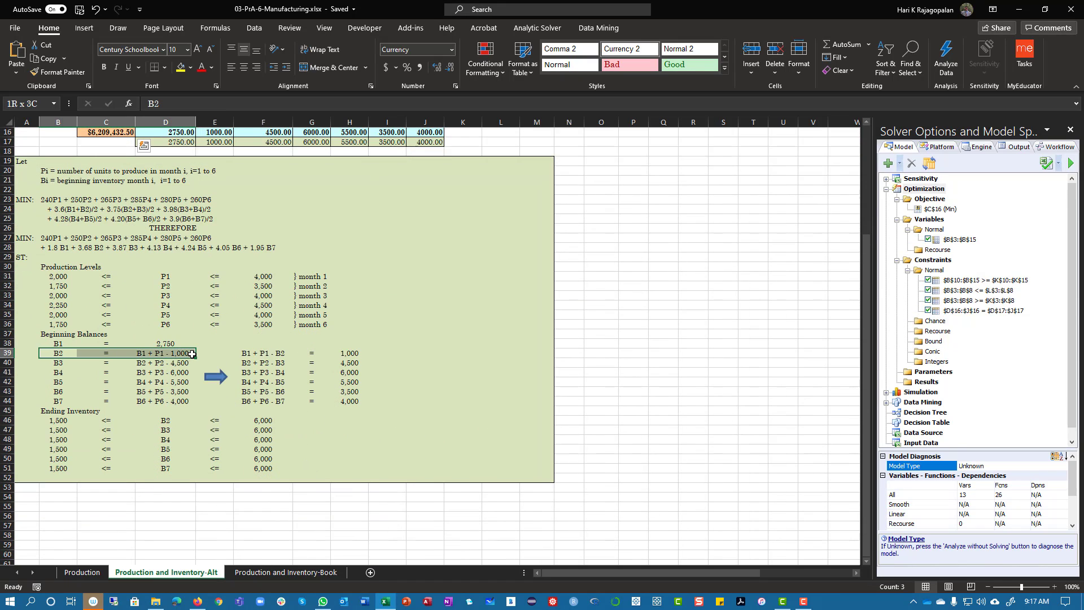
Examine the Book sheet's ending inventory constraints in D46:D51 and H46:L51 against the balance equations in rows 39 to 44 and the model table.
{"action": "left_click", "coordinate": [285, 572]}
{"action": "scroll", "coordinate": [101, 362], "scroll_direction": "down", "scroll_amount": 2}
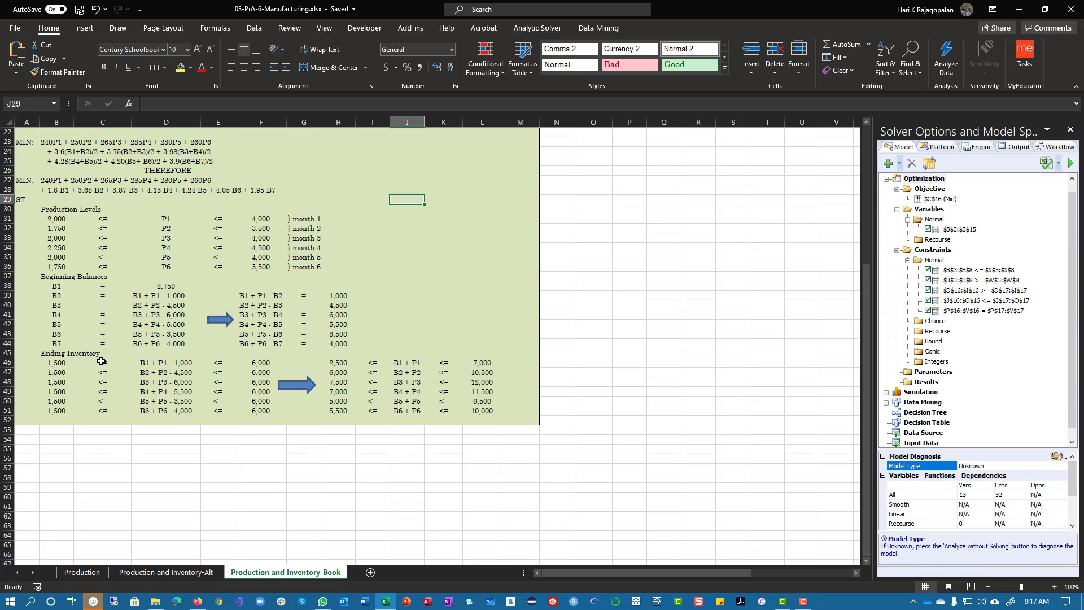
{"action": "left_click_drag", "start_coordinate": [166, 362], "coordinate": [166, 411]}
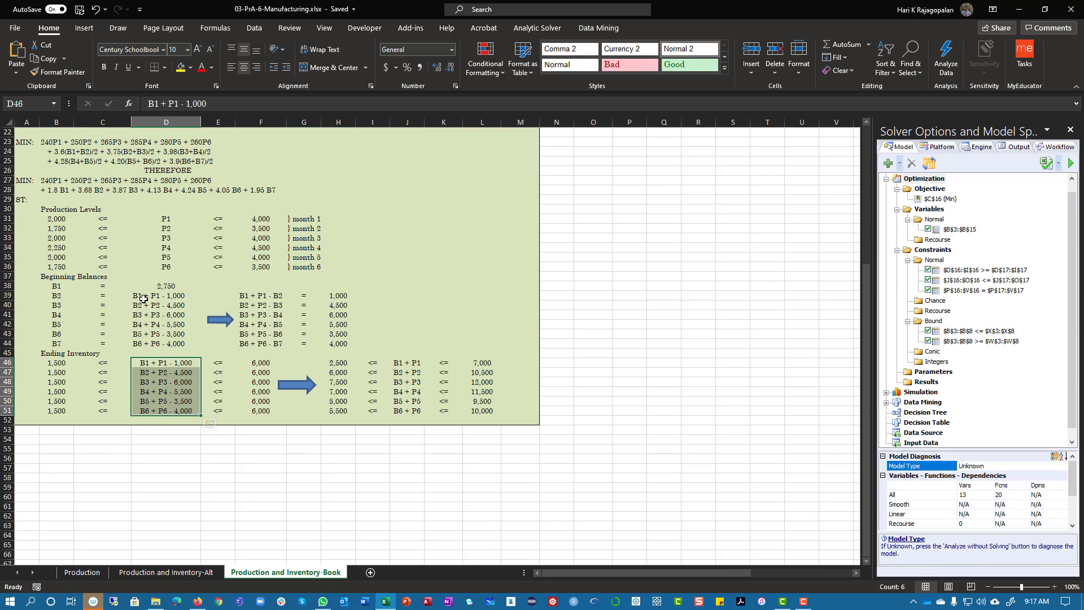
{"action": "left_click", "coordinate": [143, 298]}
{"action": "left_click_drag", "start_coordinate": [163, 361], "coordinate": [169, 412]}
{"action": "left_click_drag", "start_coordinate": [334, 362], "coordinate": [490, 418]}
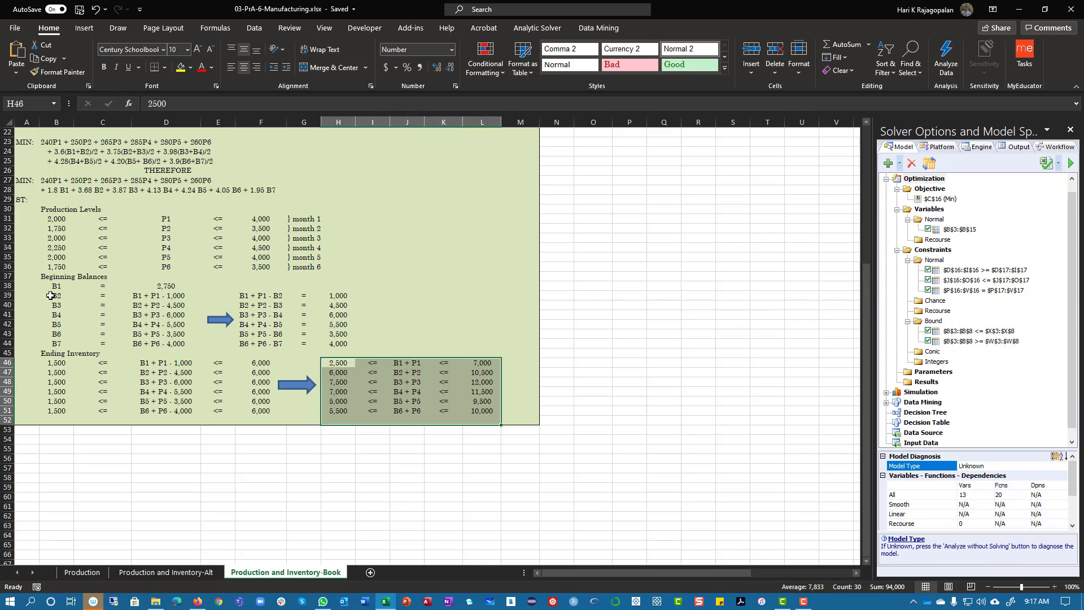
{"action": "left_click_drag", "start_coordinate": [50, 296], "coordinate": [308, 354]}
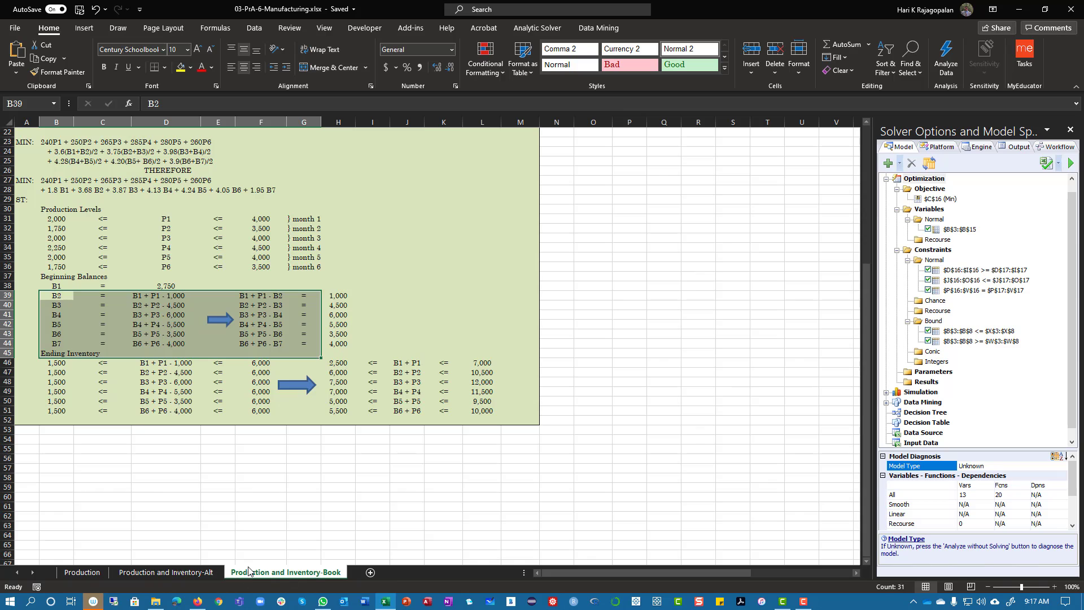
{"action": "scroll", "coordinate": [329, 367], "scroll_direction": "up", "scroll_amount": 7}
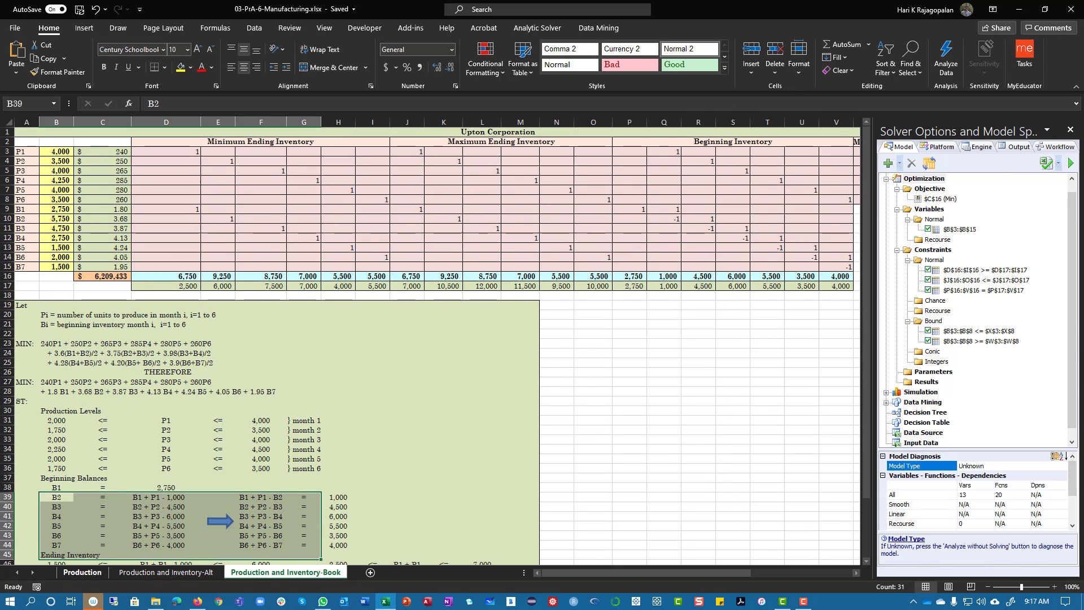
Review the Production sheet's variable definitions in rows 27 to 29, the objective in row 34, the constraints and the model table.
{"action": "left_click", "coordinate": [157, 574]}
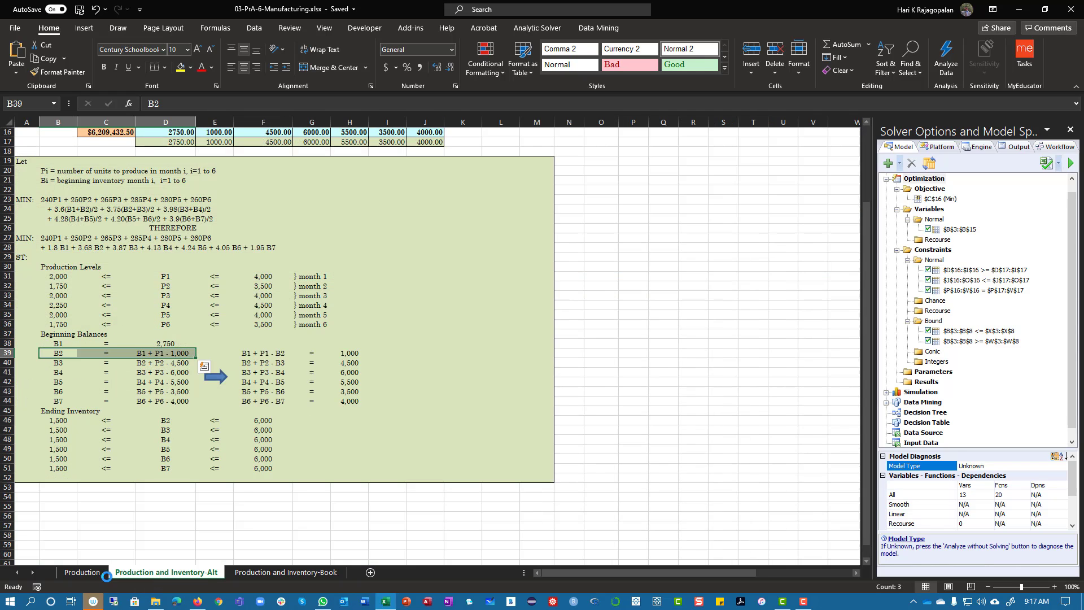
{"action": "left_click", "coordinate": [82, 572]}
{"action": "scroll", "coordinate": [221, 482], "scroll_direction": "up", "scroll_amount": 10}
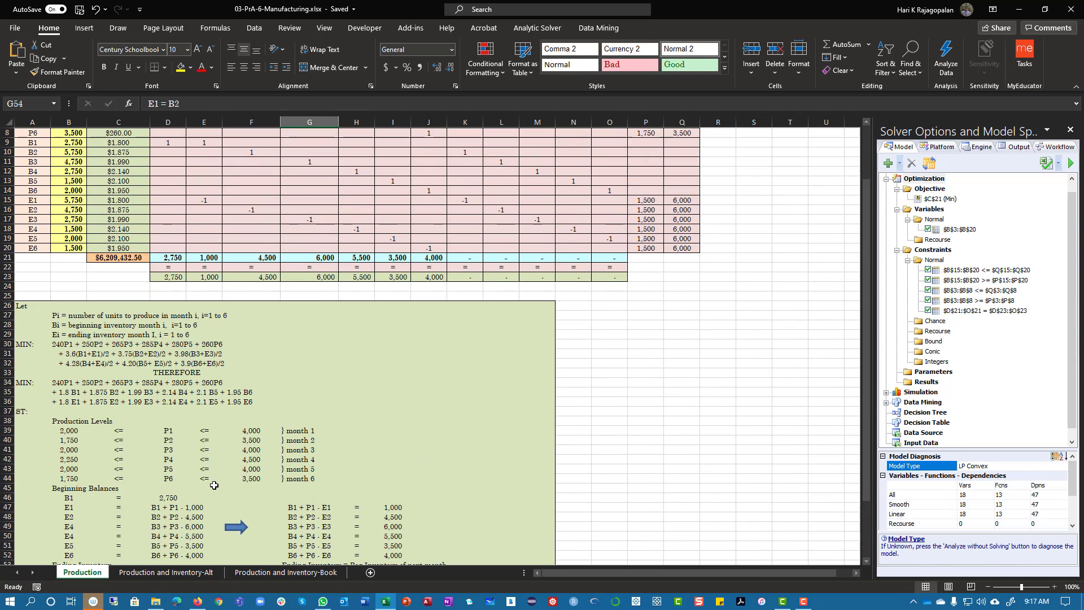
{"action": "scroll", "coordinate": [217, 473], "scroll_direction": "down", "scroll_amount": 5}
{"action": "scroll", "coordinate": [295, 261], "scroll_direction": "up", "scroll_amount": 1}
{"action": "left_click", "coordinate": [299, 239]}
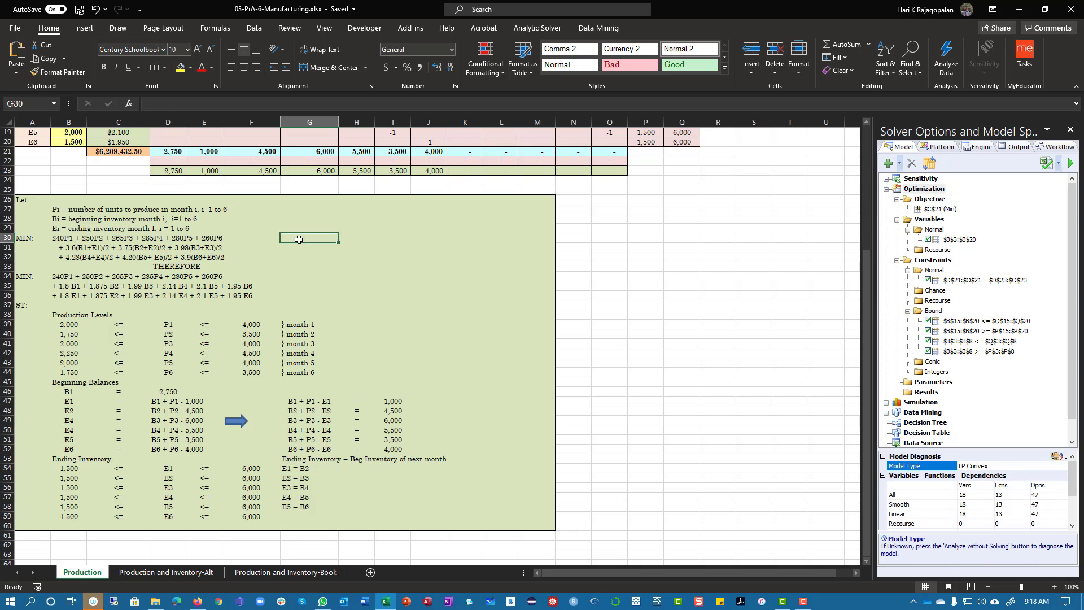
{"action": "left_click_drag", "start_coordinate": [82, 232], "coordinate": [155, 202]}
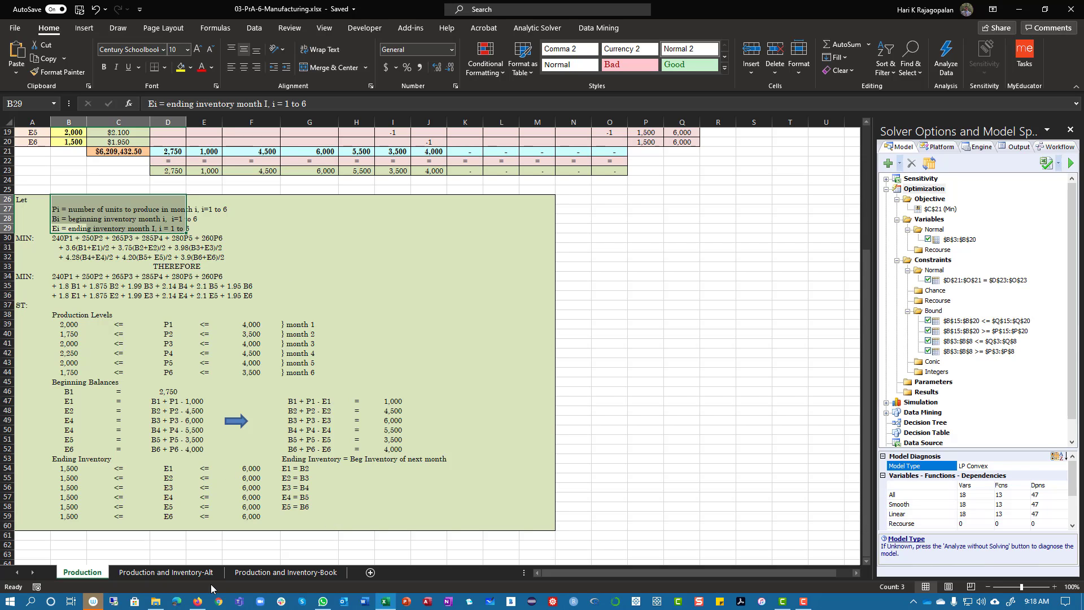
{"action": "left_click", "coordinate": [377, 336]}
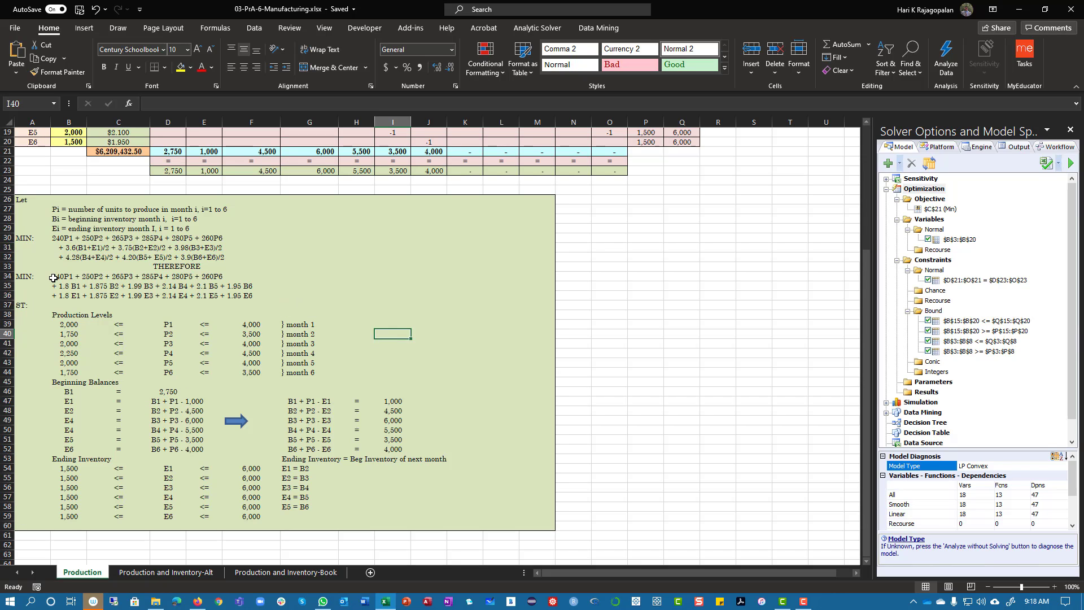
{"action": "left_click_drag", "start_coordinate": [53, 278], "coordinate": [263, 277]}
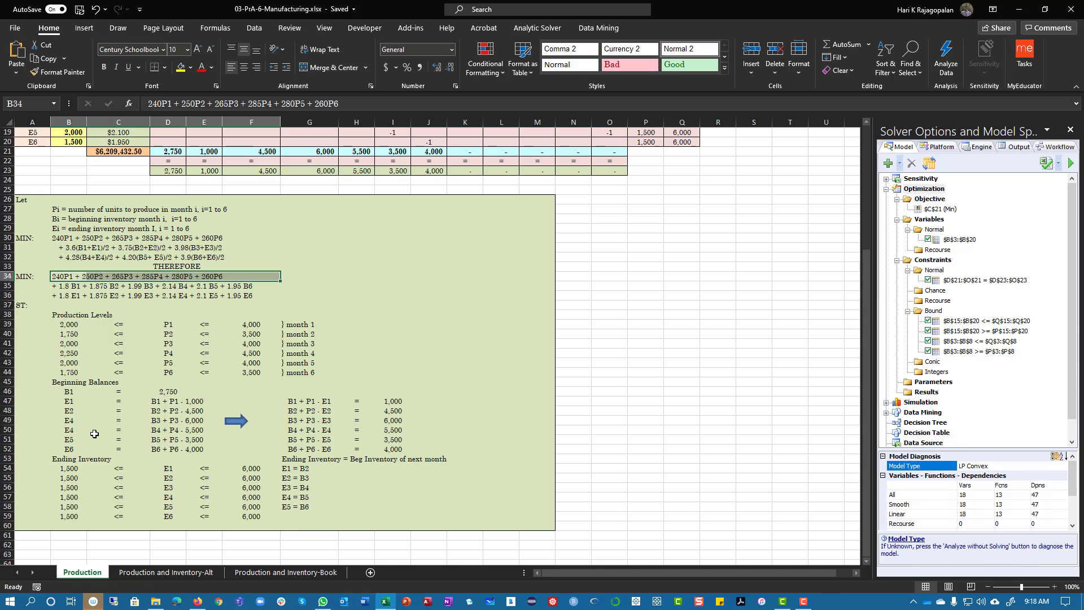
{"action": "scroll", "coordinate": [105, 457], "scroll_direction": "down", "scroll_amount": 3}
{"action": "scroll", "coordinate": [107, 477], "scroll_direction": "up", "scroll_amount": 6}
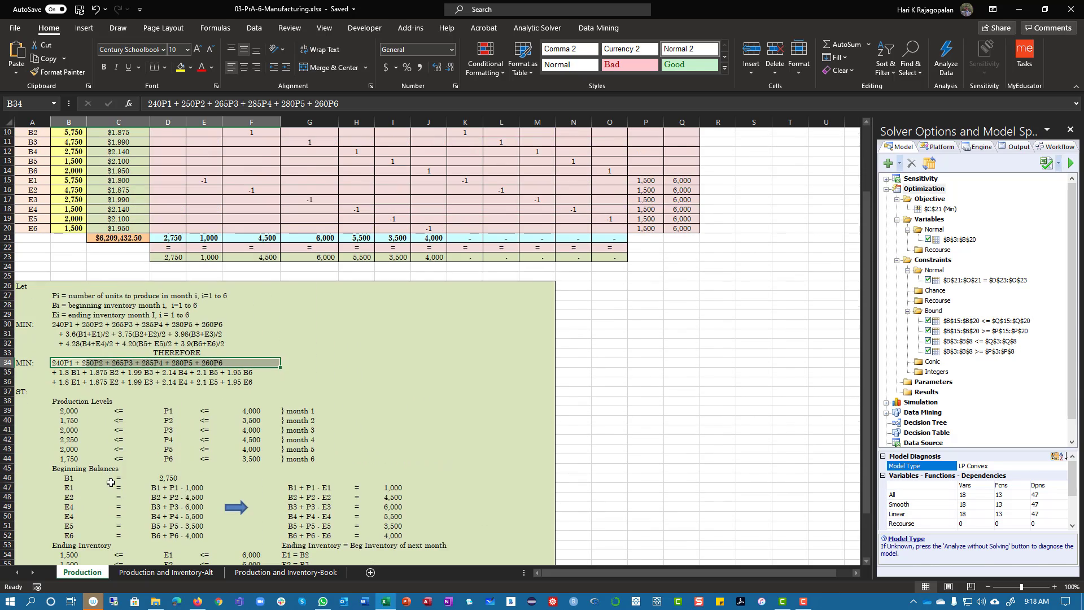
{"action": "scroll", "coordinate": [111, 483], "scroll_direction": "up", "scroll_amount": 3}
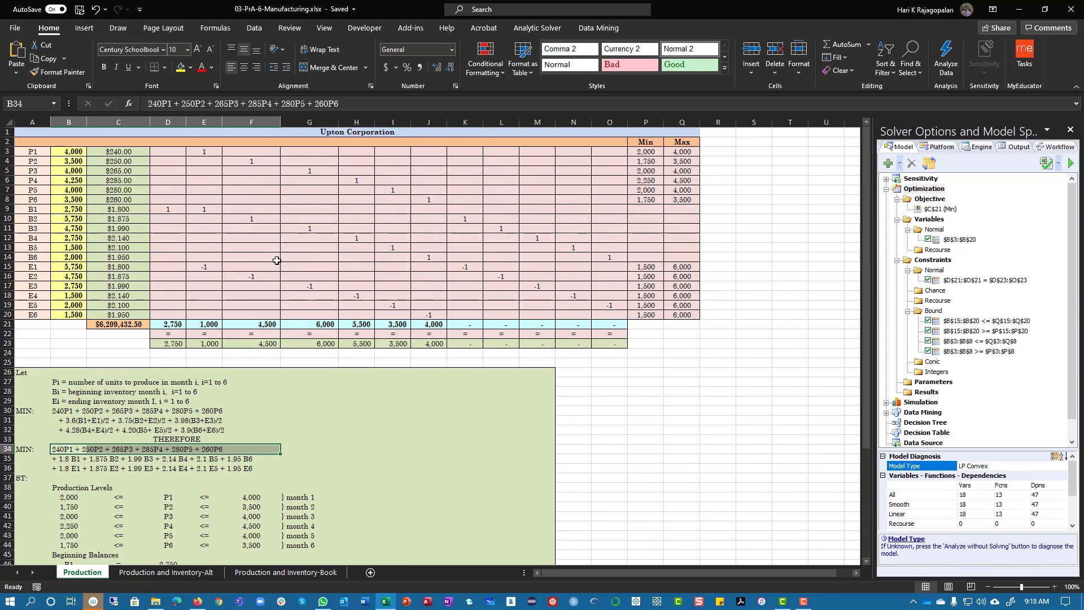